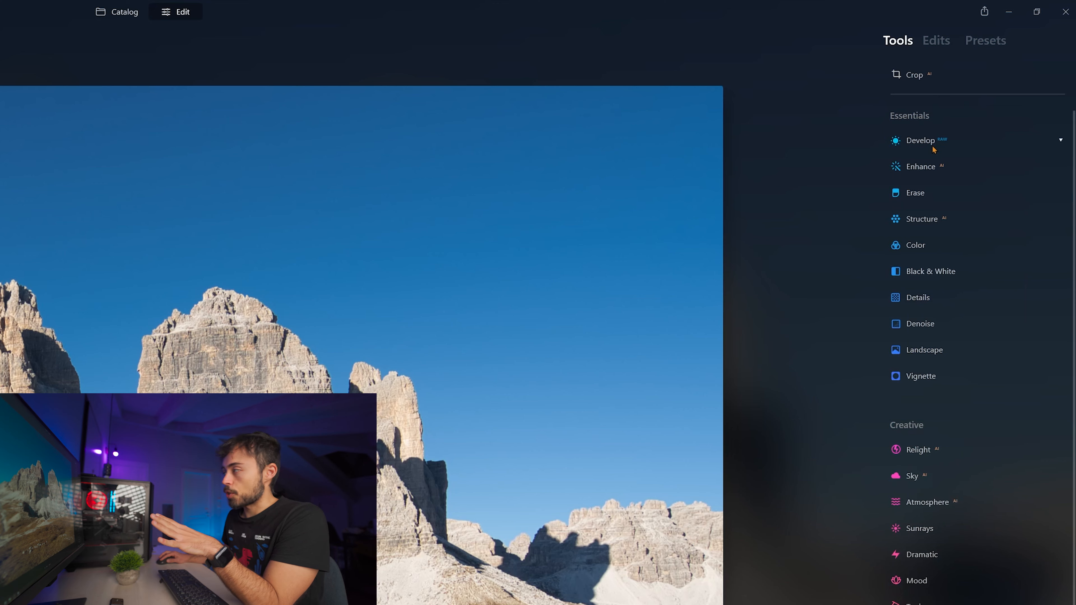
# Examine the Develop tool's light, tone, color, sharpness, noise reduction and optics settings.
pyautogui.click(931, 146)
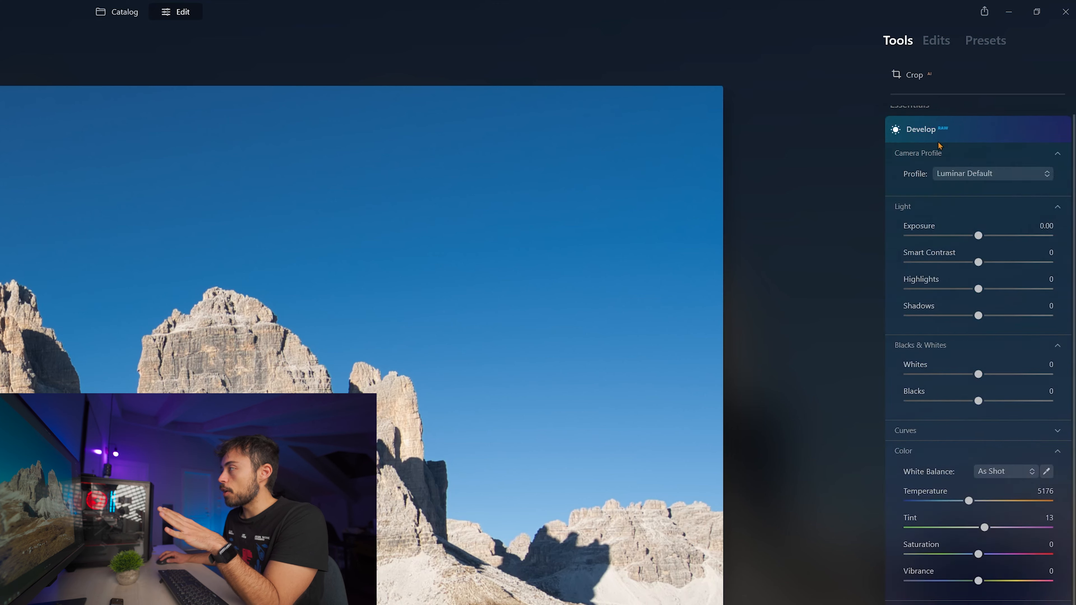
pyautogui.scroll(-6, 933, 428)
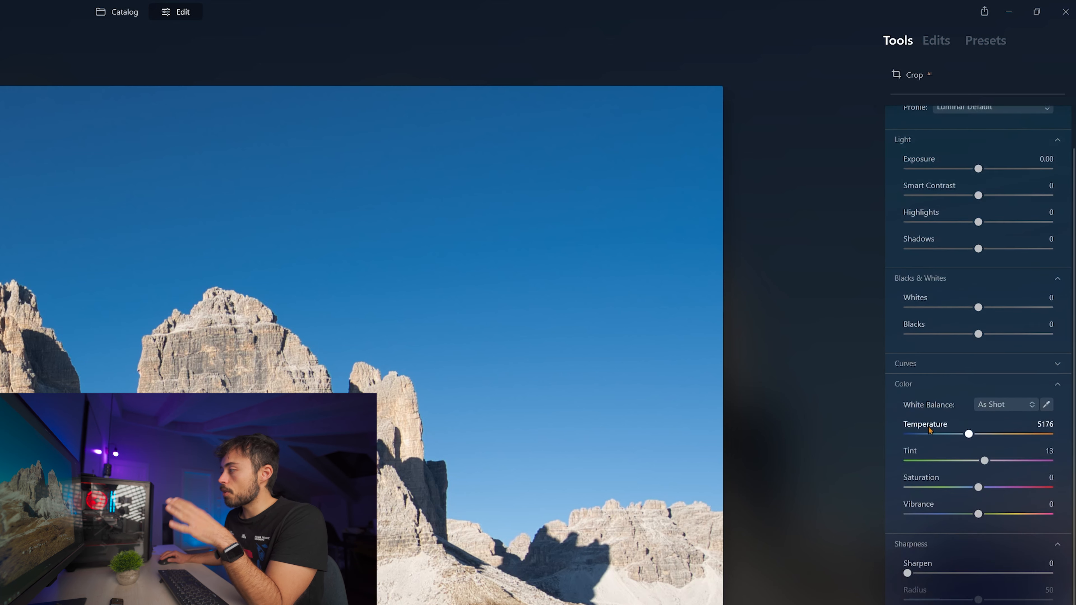
pyautogui.scroll(-1, 934, 432)
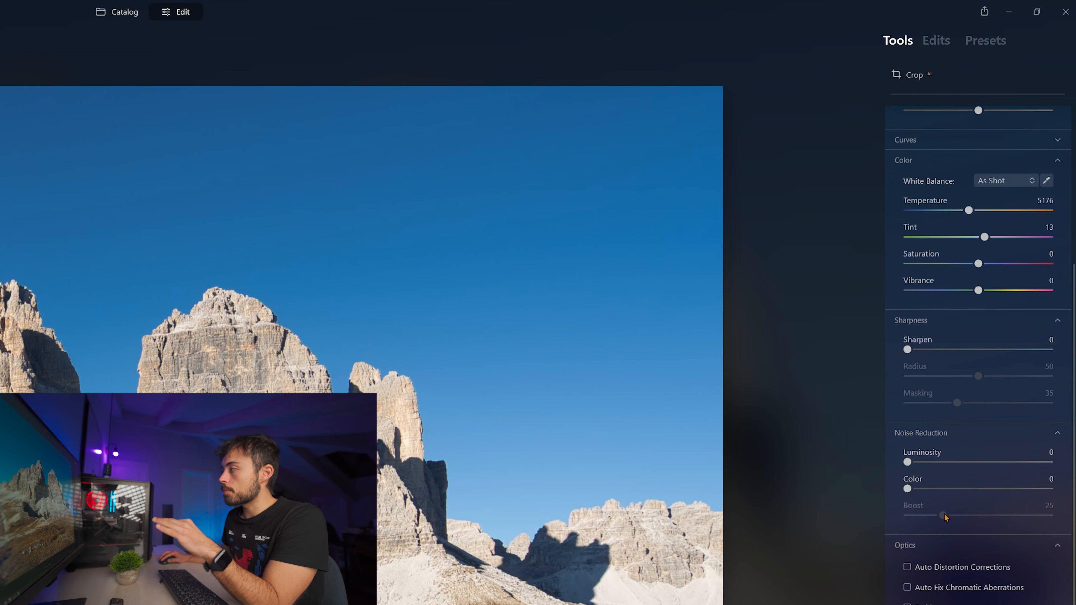
pyautogui.scroll(7, 954, 500)
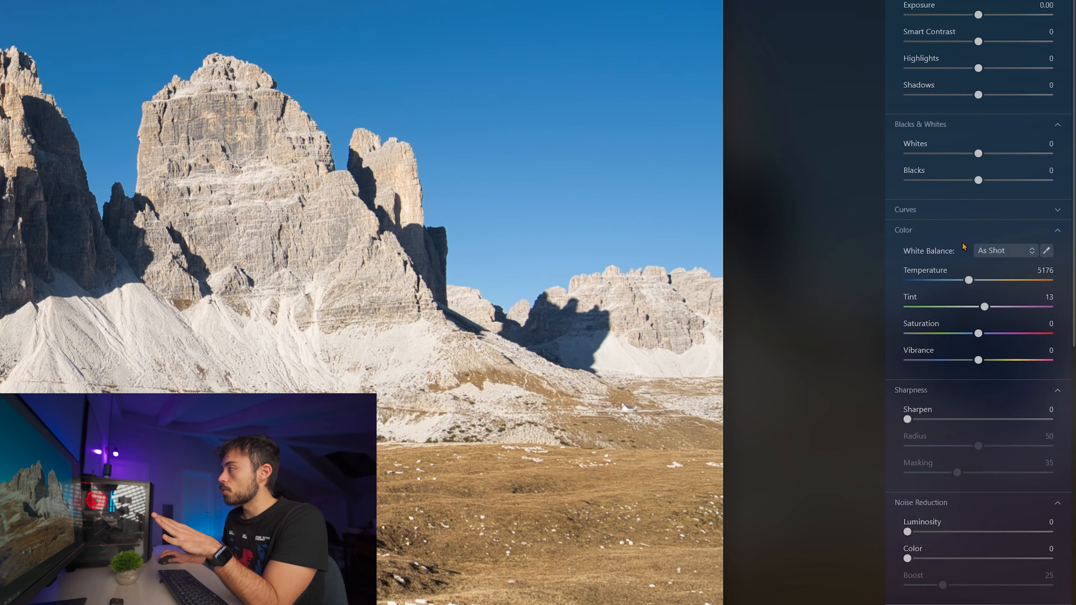
pyautogui.scroll(-13, 974, 296)
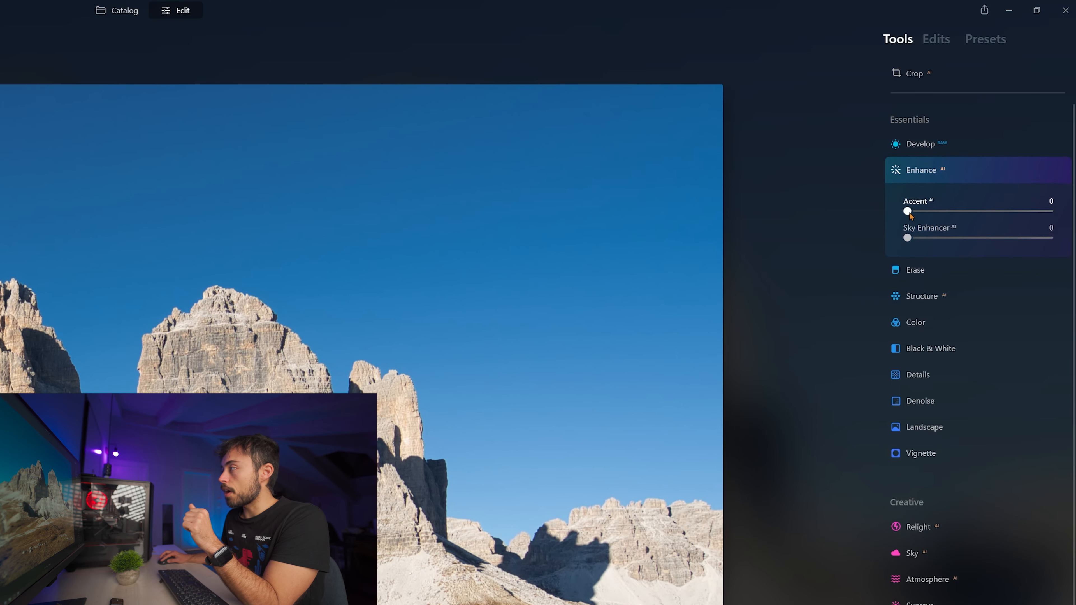
# Set Enhance Accent to 28 and Sky Enhancer to 11, and erase the small white rock in the foreground grass.
pyautogui.moveTo(908, 210); pyautogui.dragTo(949, 211)
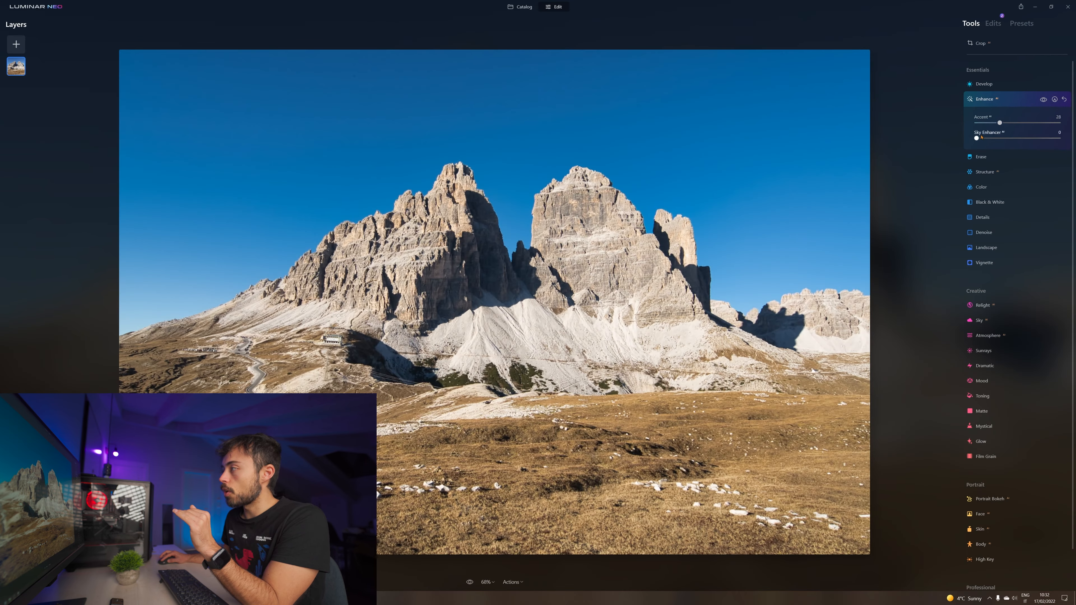
pyautogui.moveTo(976, 139)
pyautogui.mouseDown()
pyautogui.moveTo(1006, 140)
pyautogui.moveTo(982, 140)
pyautogui.mouseUp()
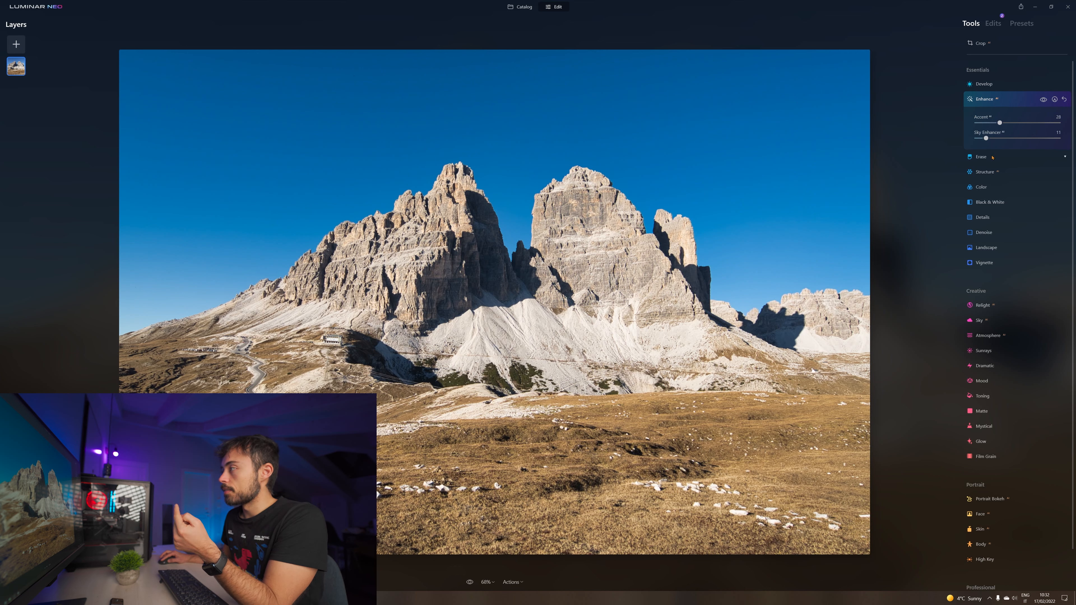
pyautogui.click(981, 156)
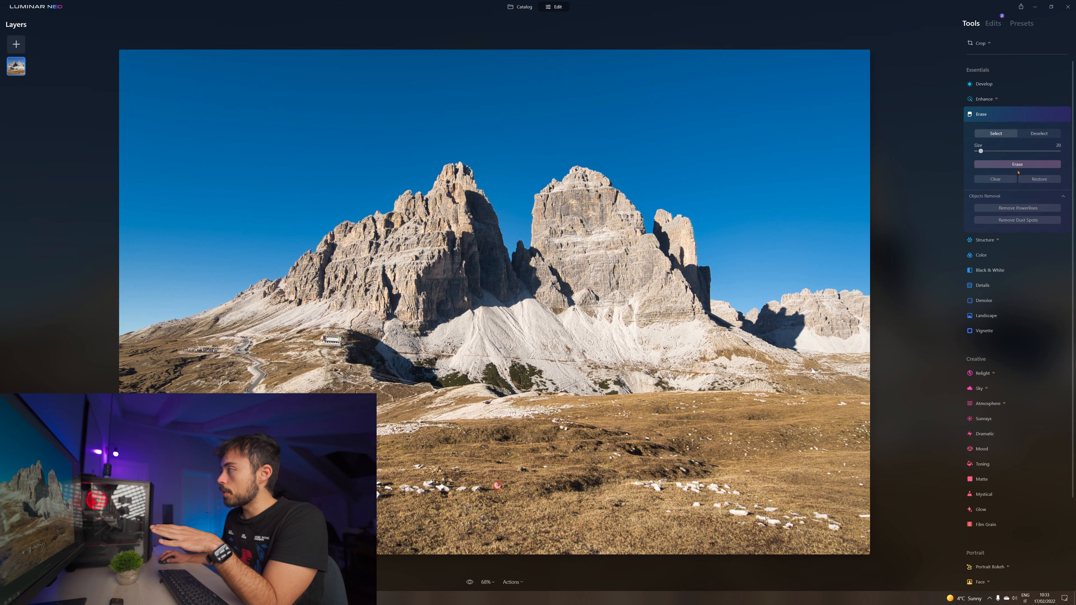
pyautogui.click(1008, 164)
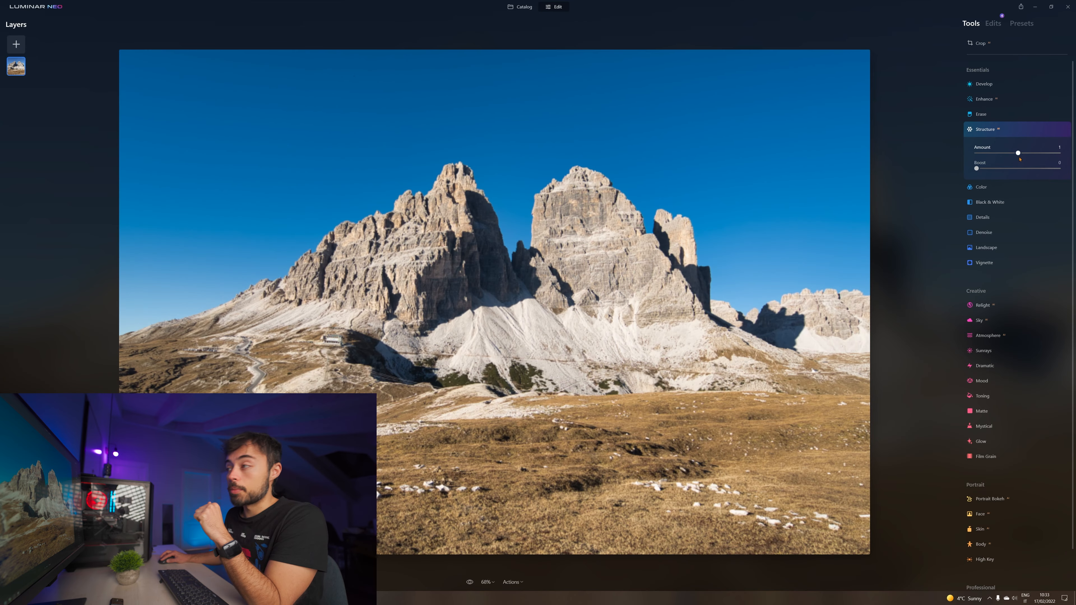
# Warm the mountain photo by raising Golden Hour in the Landscape tool.
pyautogui.click(991, 202)
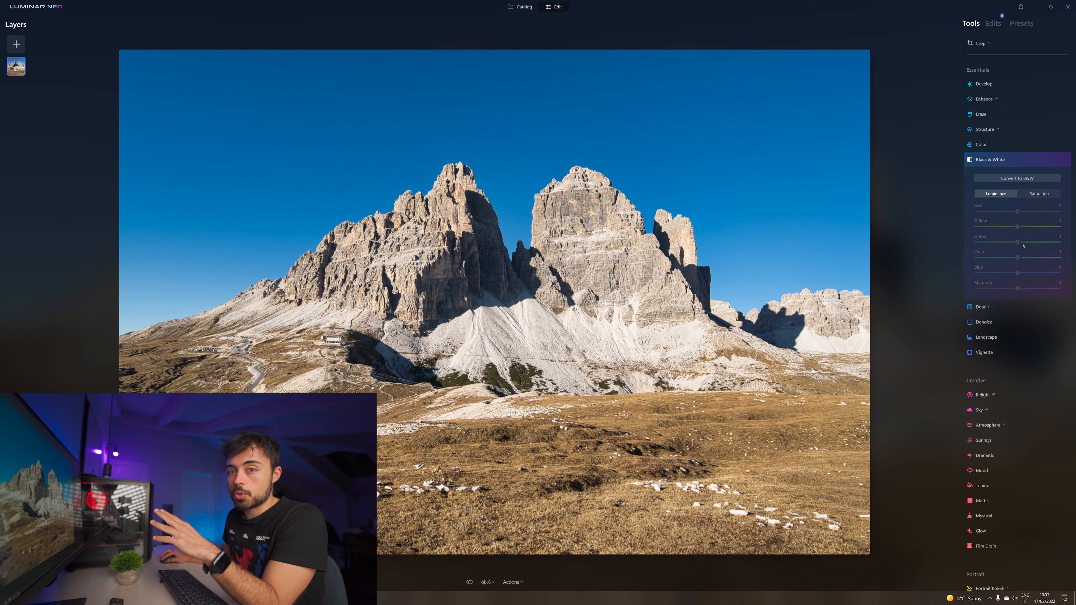
pyautogui.click(1013, 307)
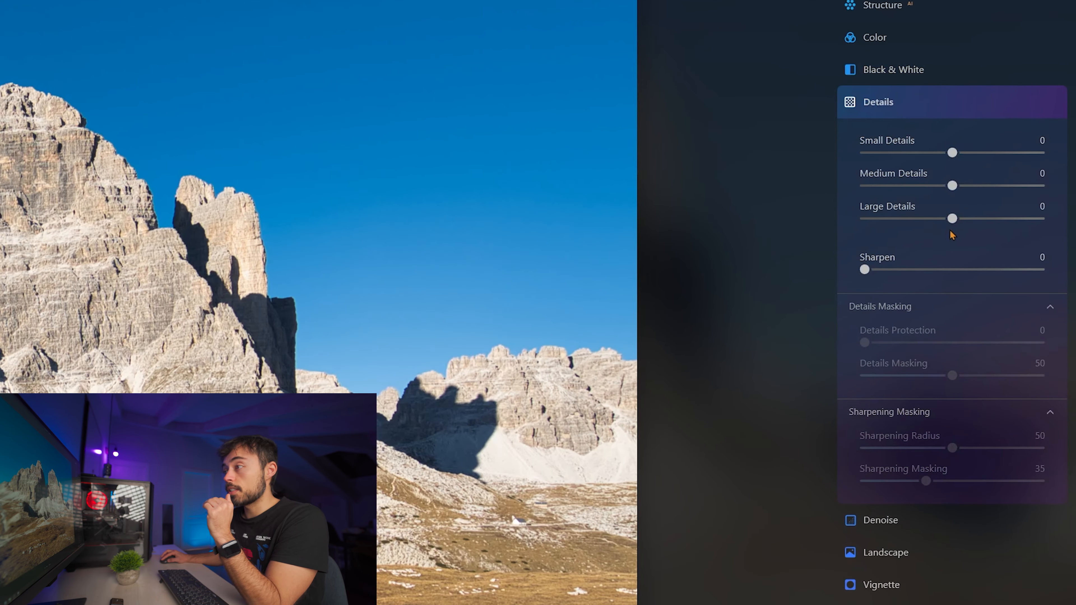
pyautogui.click(895, 520)
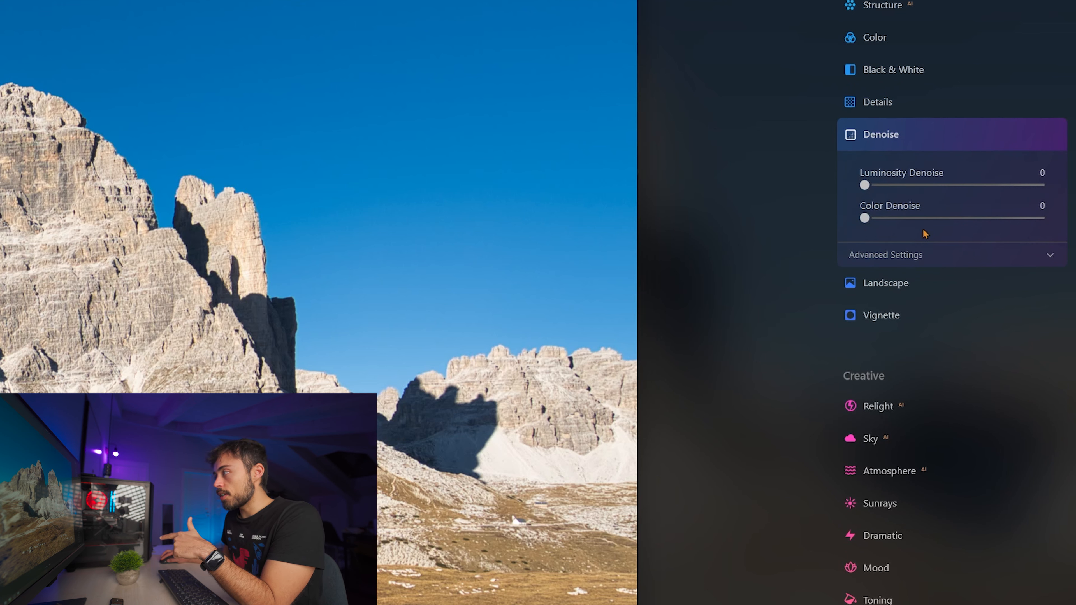
pyautogui.click(907, 282)
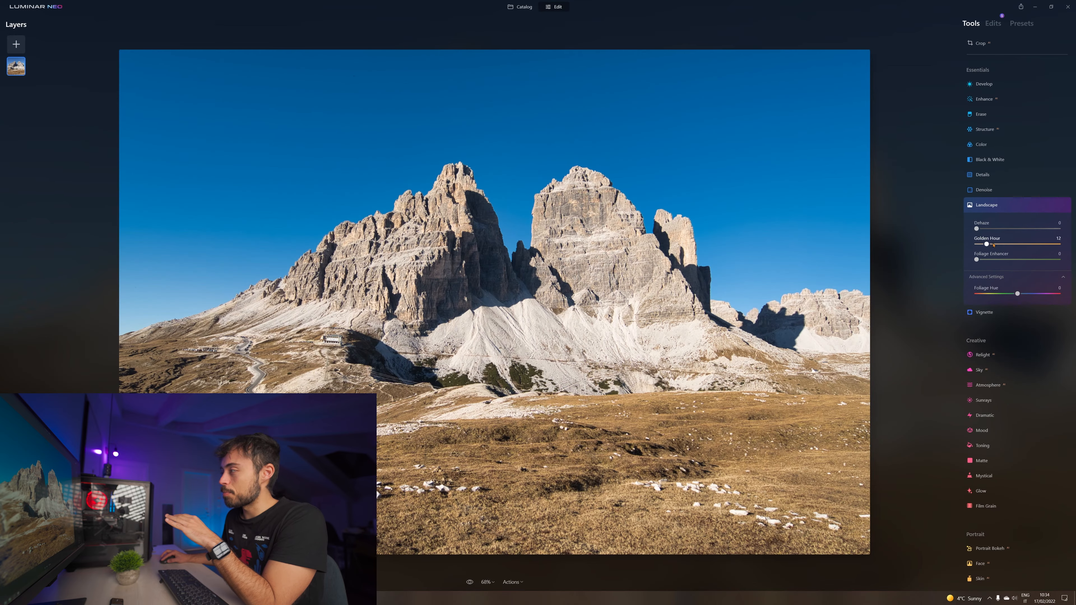
pyautogui.moveTo(949, 245); pyautogui.dragTo(975, 251)
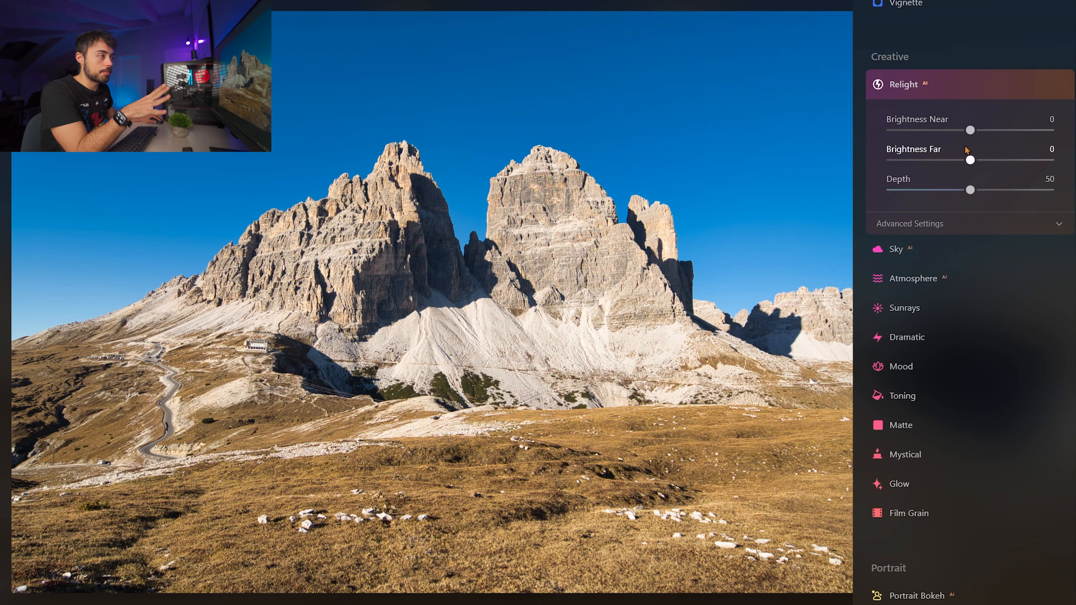
# Try relighting the mountain photo with Brightness Near 100, Brightness Far -100 and Depth 63.
pyautogui.moveTo(969, 130); pyautogui.dragTo(1053, 132)
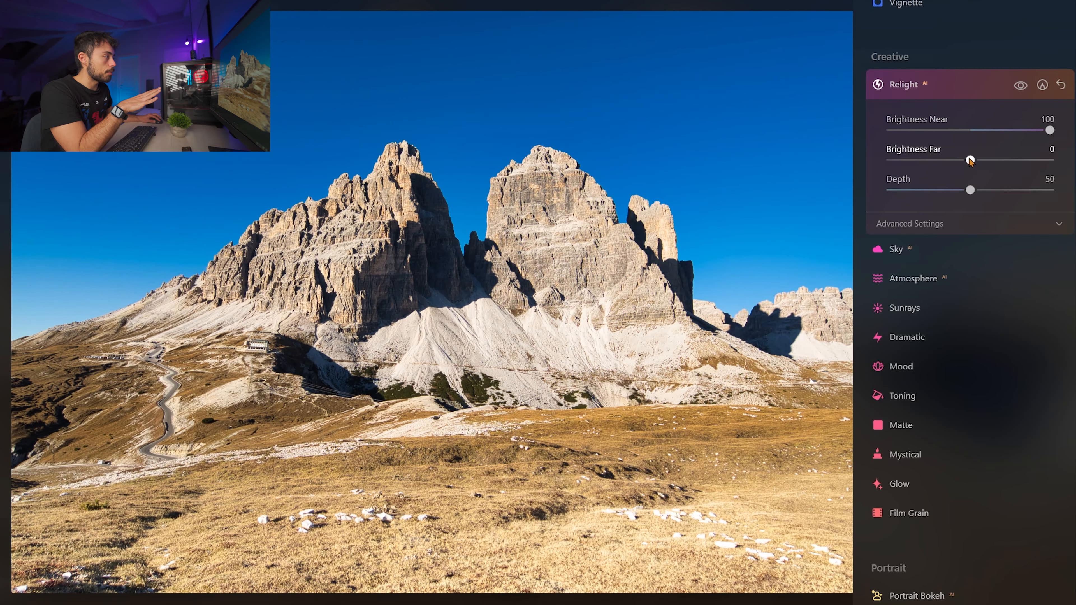
pyautogui.moveTo(970, 160); pyautogui.dragTo(890, 160)
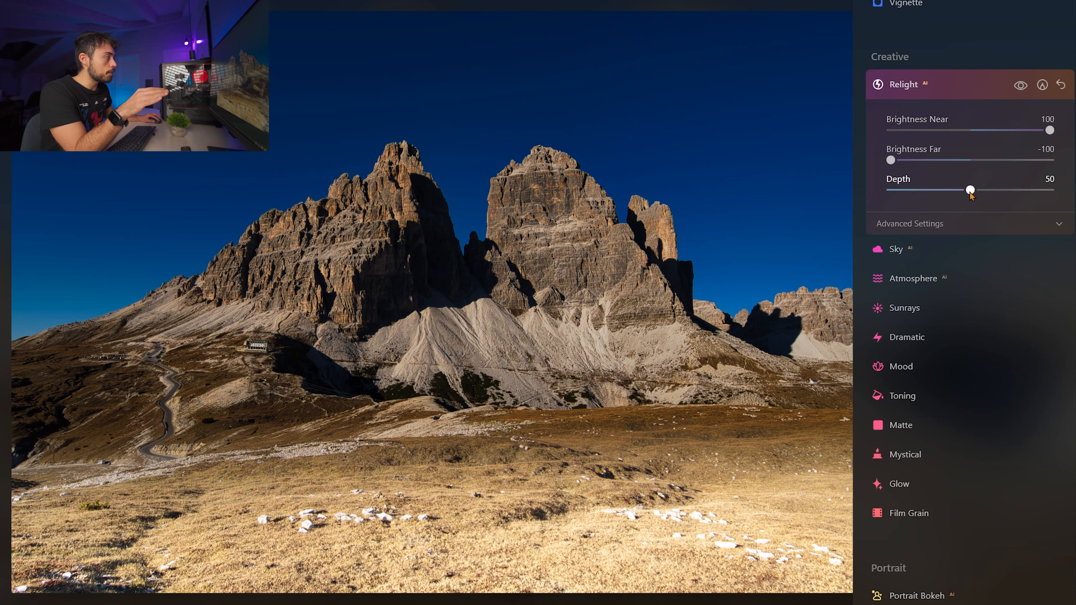
pyautogui.moveTo(970, 191); pyautogui.dragTo(992, 190)
# Try the opposite Relight balance with Brightness Near -66 and Brightness Far 29.
pyautogui.moveTo(1050, 130); pyautogui.dragTo(956, 131)
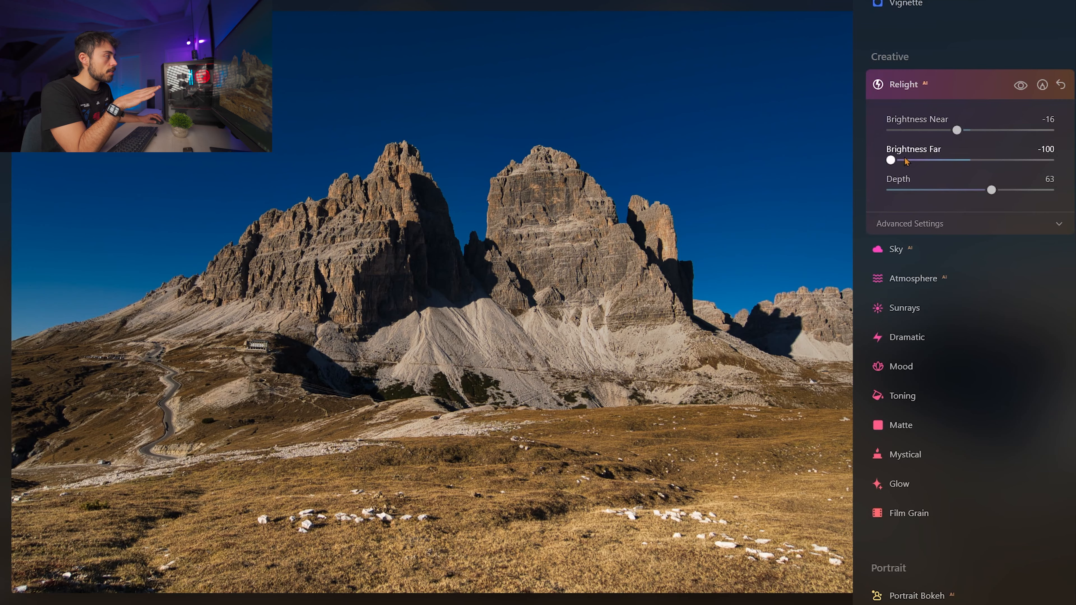
pyautogui.moveTo(890, 160); pyautogui.dragTo(920, 135)
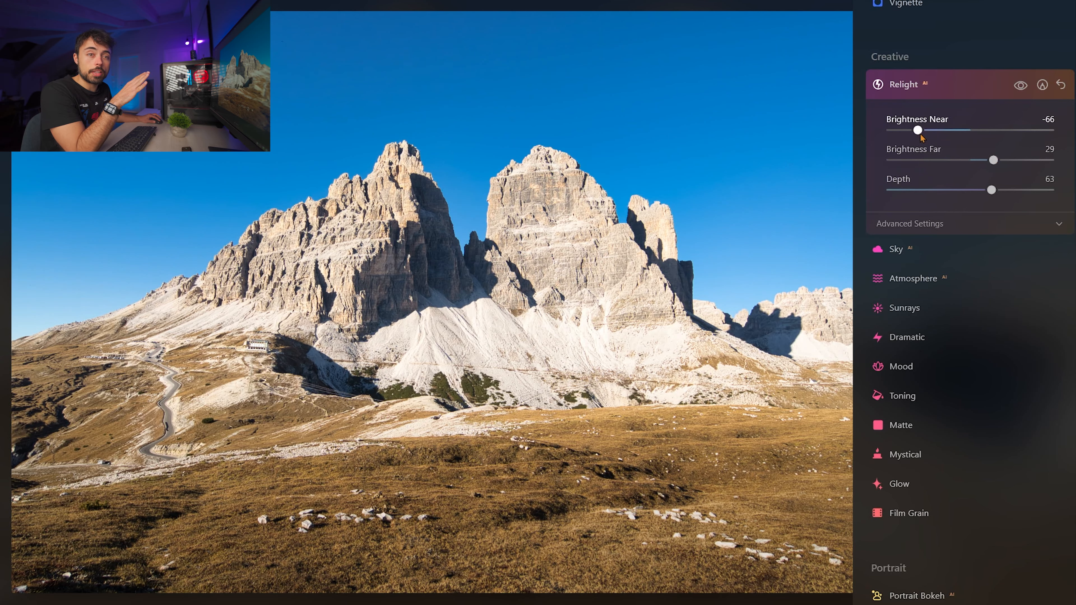
pyautogui.click(992, 161)
pyautogui.moveTo(992, 161); pyautogui.dragTo(995, 195)
# Push Relight's Brightness Near to its minimum and Brightness Far to its maximum, and lower Depth almost to its minimum.
pyautogui.moveTo(918, 130); pyautogui.dragTo(890, 129)
pyautogui.moveTo(971, 160); pyautogui.dragTo(1050, 160)
pyautogui.moveTo(992, 190); pyautogui.dragTo(893, 207)
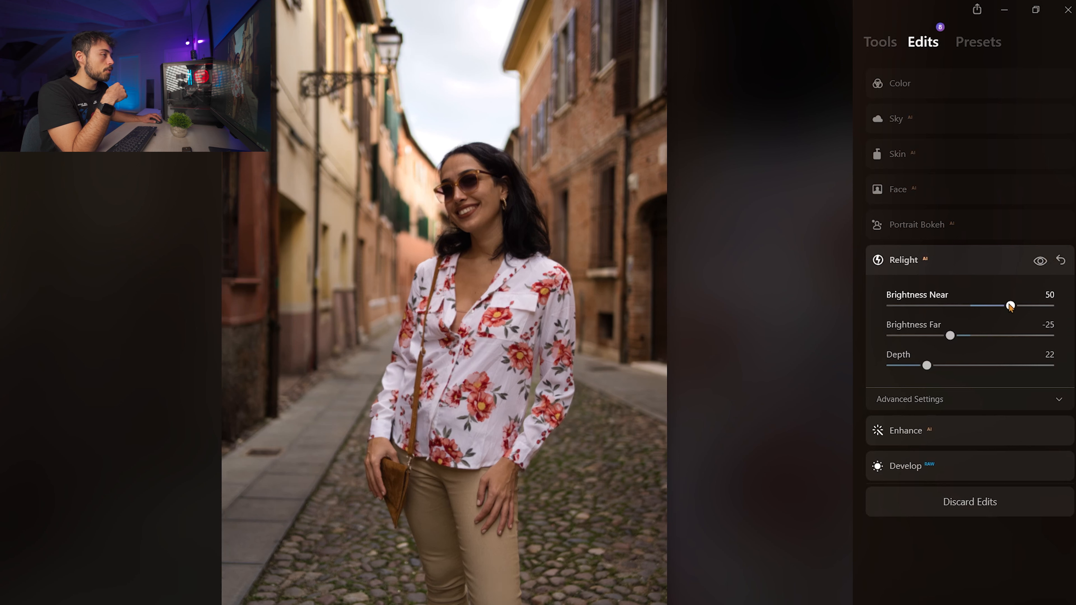
# Brighten the woman in the street portrait by setting the Relight edit's Brightness Near to 68.
pyautogui.moveTo(1010, 305)
pyautogui.mouseDown()
pyautogui.moveTo(1037, 306)
pyautogui.moveTo(1024, 305)
pyautogui.mouseUp()
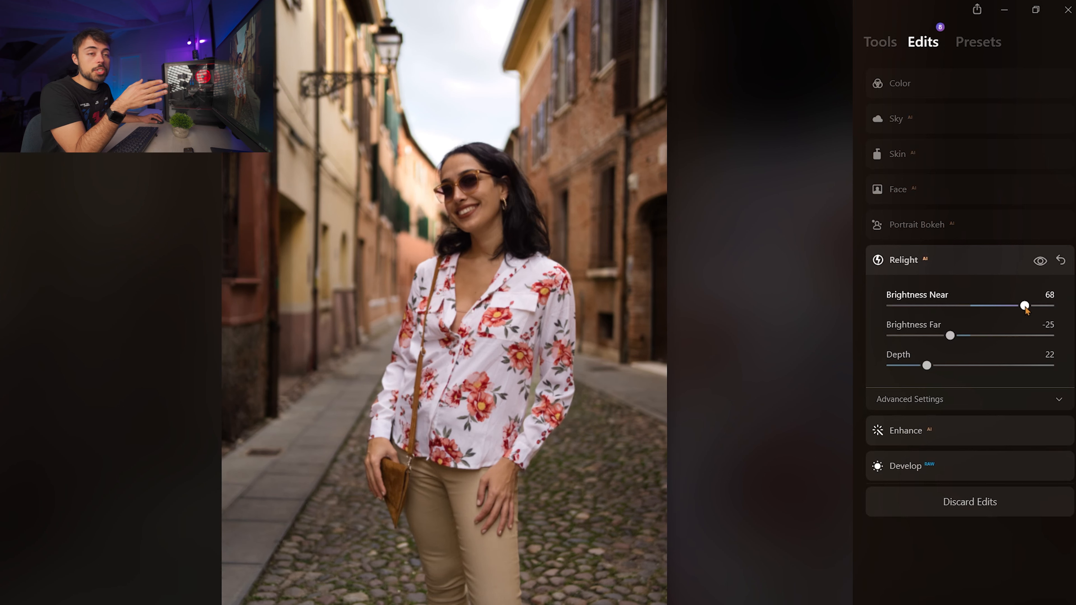
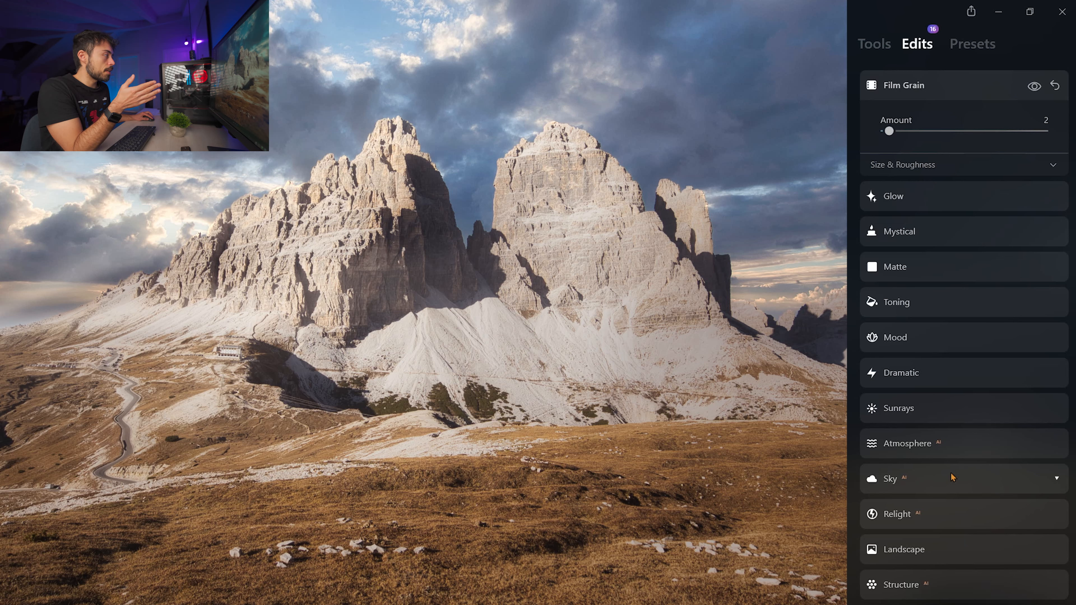
# Turn off Flip in the Sky edit's orientation settings for the replacement sky.
pyautogui.click(948, 487)
pyautogui.scroll(-5, 953, 440)
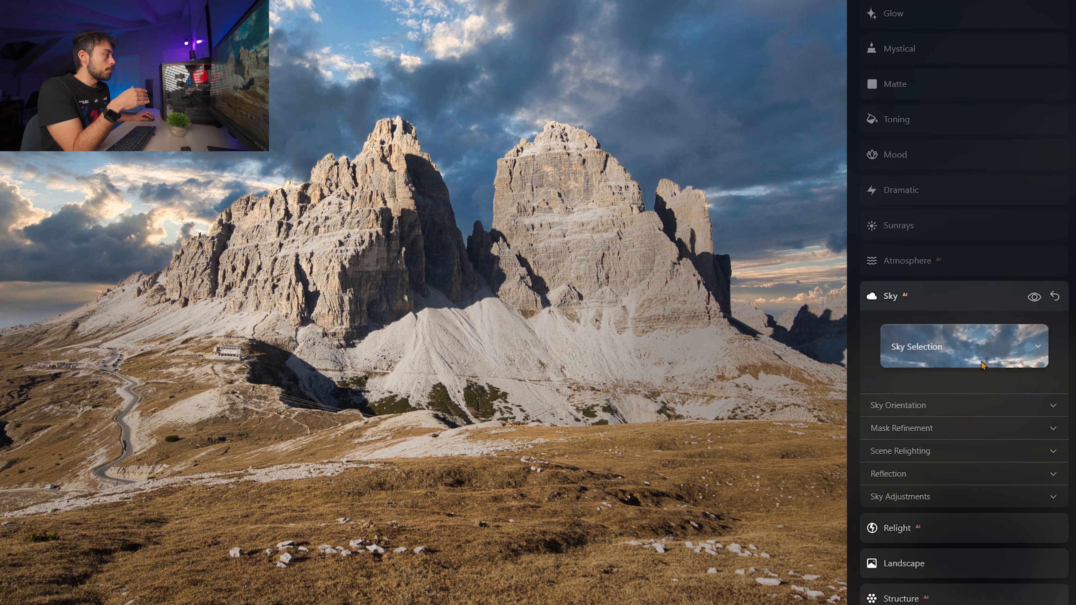
pyautogui.click(962, 239)
pyautogui.scroll(-1, 962, 239)
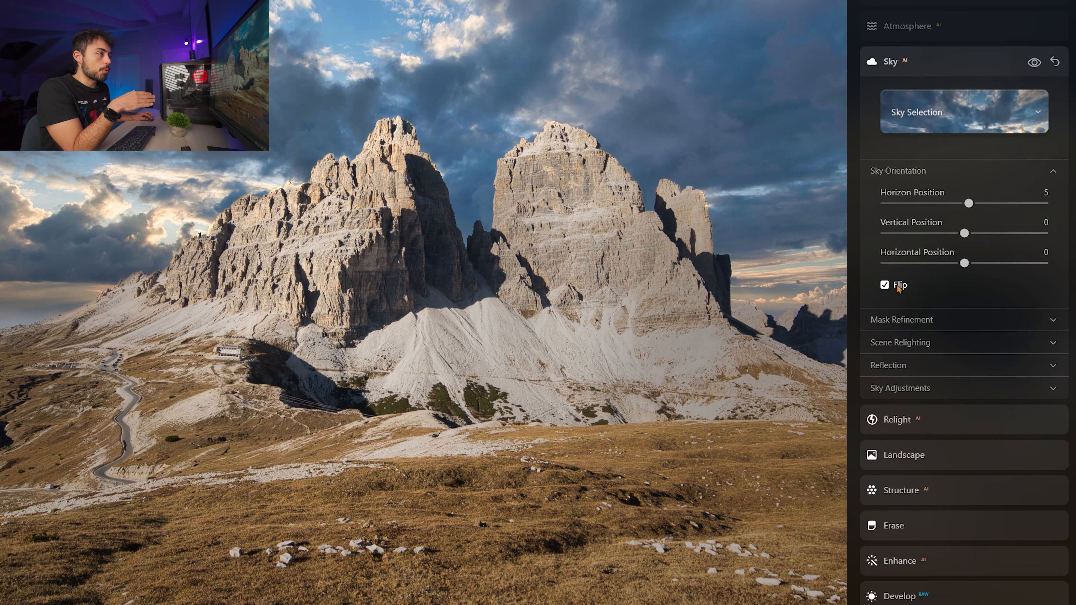
pyautogui.click(898, 289)
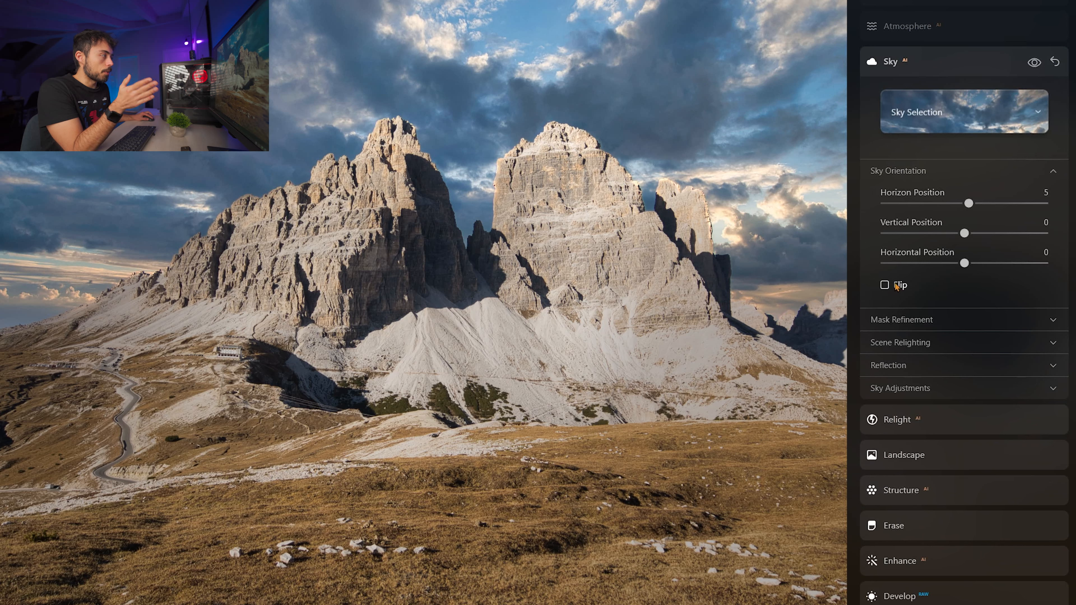
pyautogui.scroll(1, 967, 90)
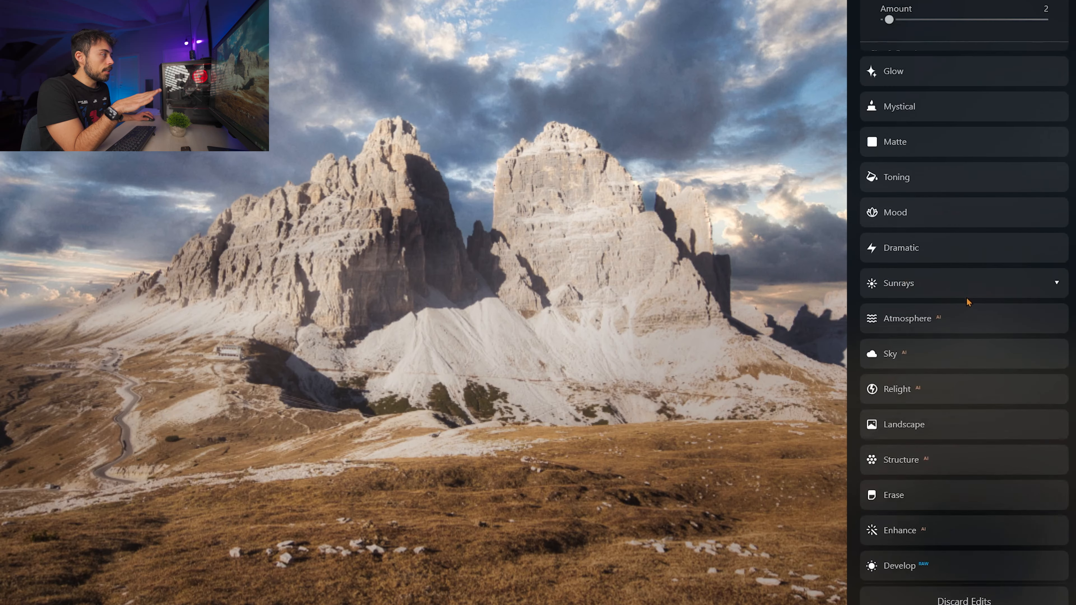
pyautogui.scroll(2, 967, 302)
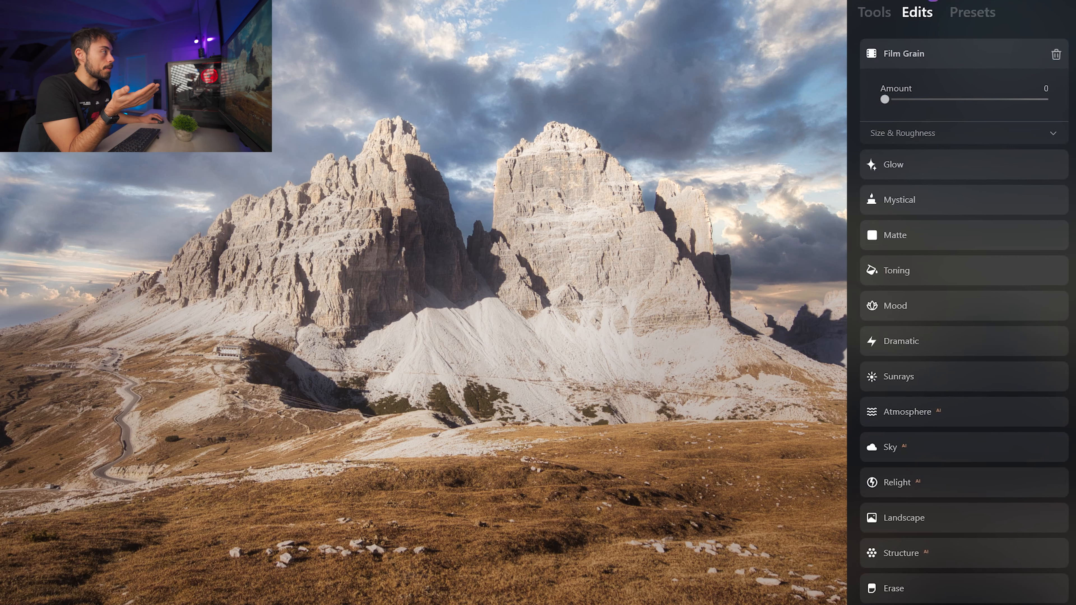
# Add a Develop adjustment to the mountain photo and set Highlights to -57.
pyautogui.click(884, 23)
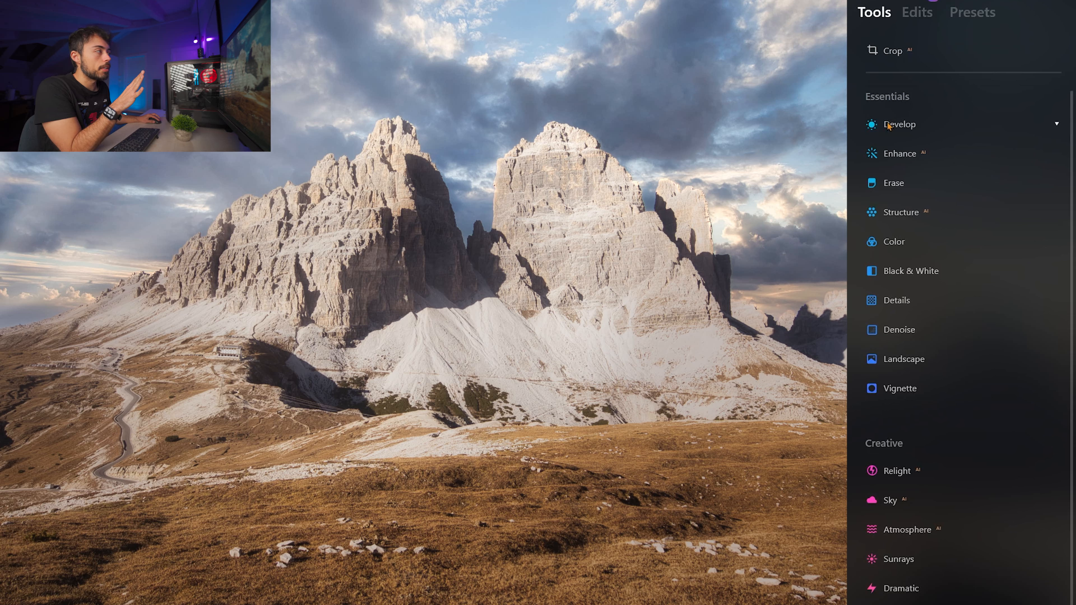
pyautogui.click(906, 125)
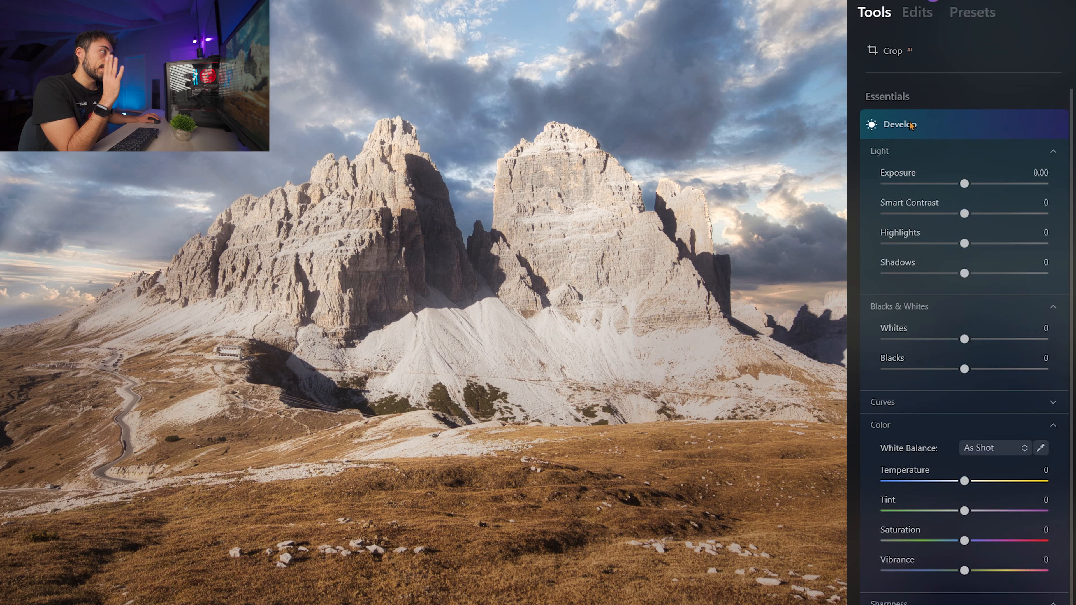
pyautogui.moveTo(964, 243); pyautogui.dragTo(919, 244)
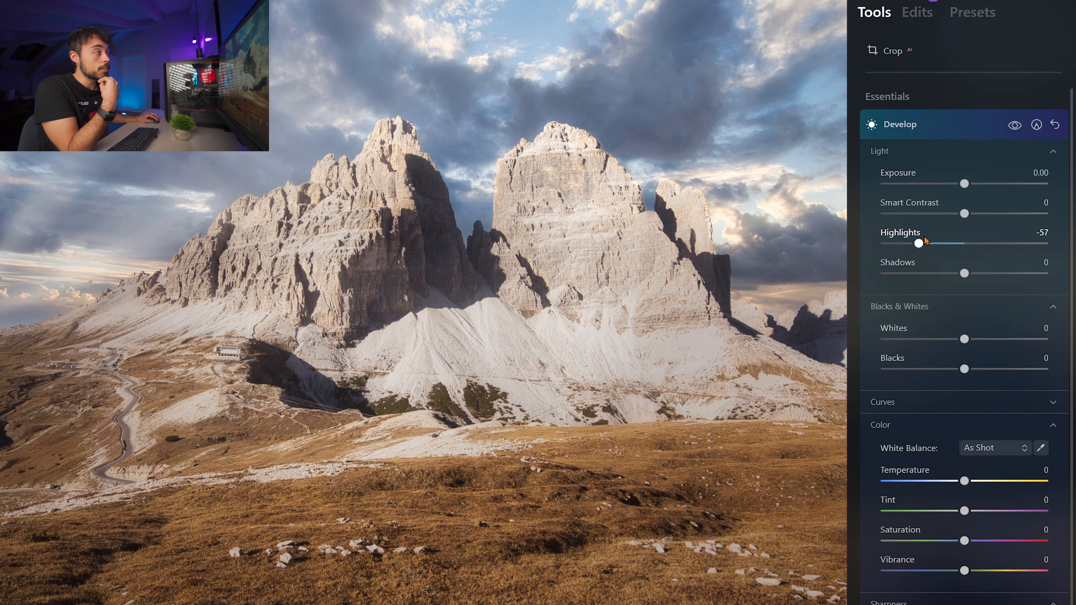
# Darken the foreground by lowering Brightness Near in the existing Relight edit.
pyautogui.click(924, 16)
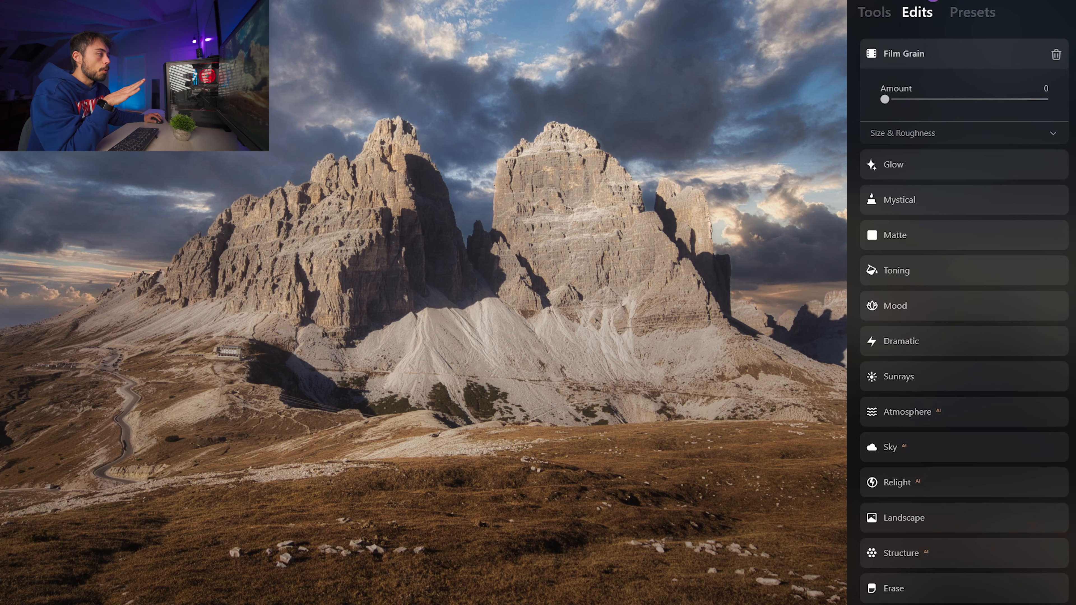
pyautogui.click(995, 485)
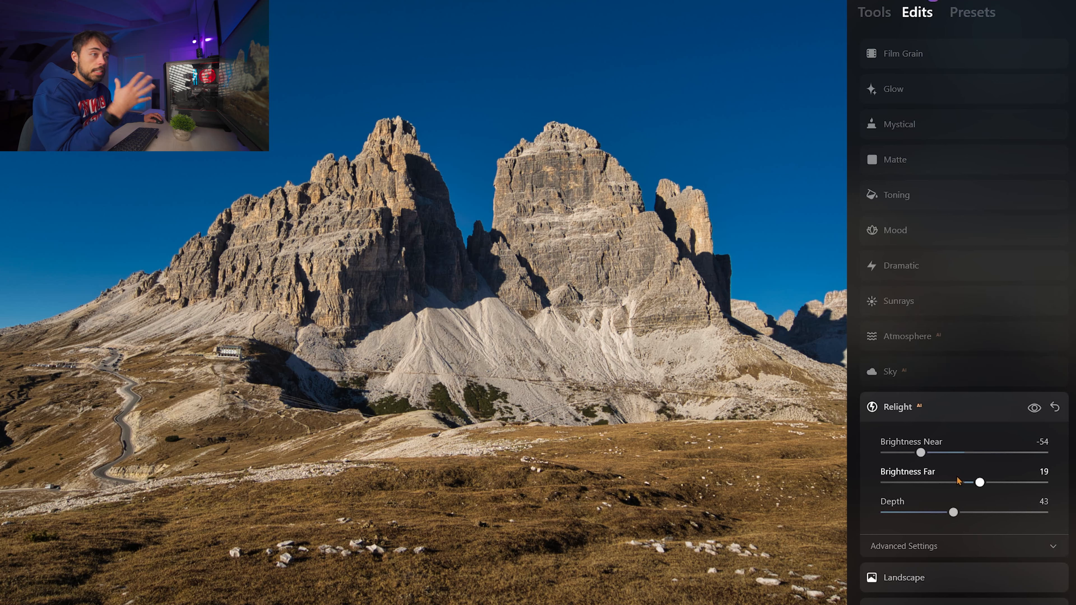
pyautogui.moveTo(920, 453); pyautogui.dragTo(902, 452)
pyautogui.click(875, 13)
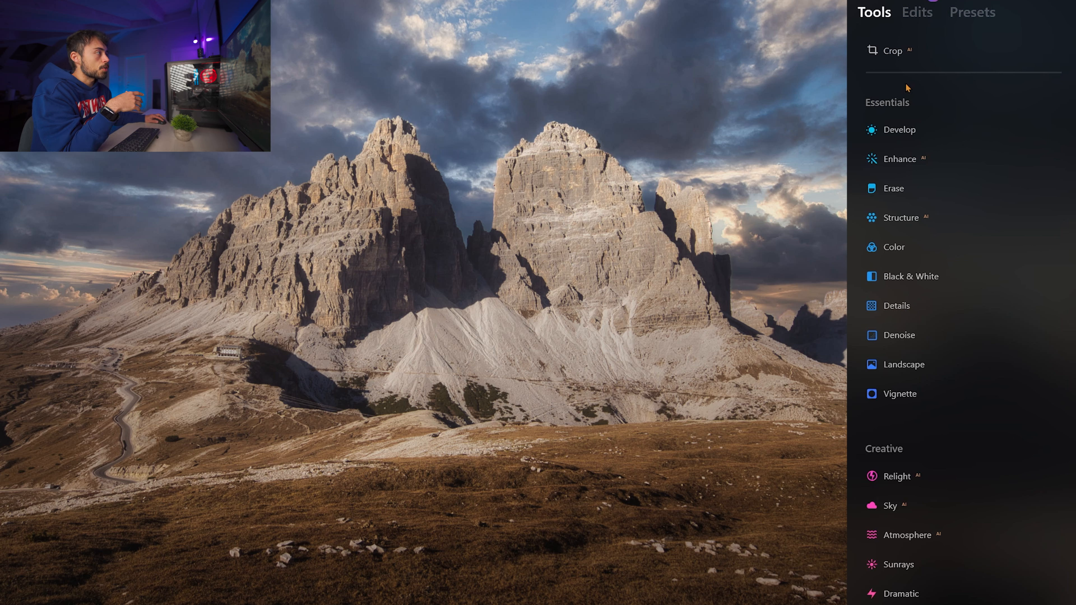
pyautogui.click(928, 16)
pyautogui.click(923, 54)
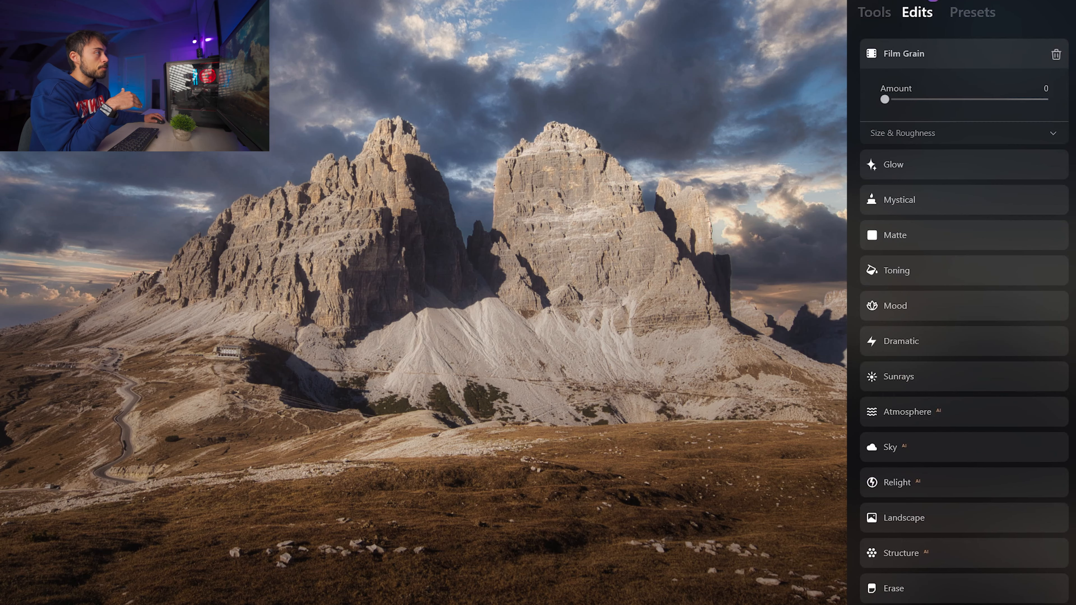
pyautogui.click(875, 16)
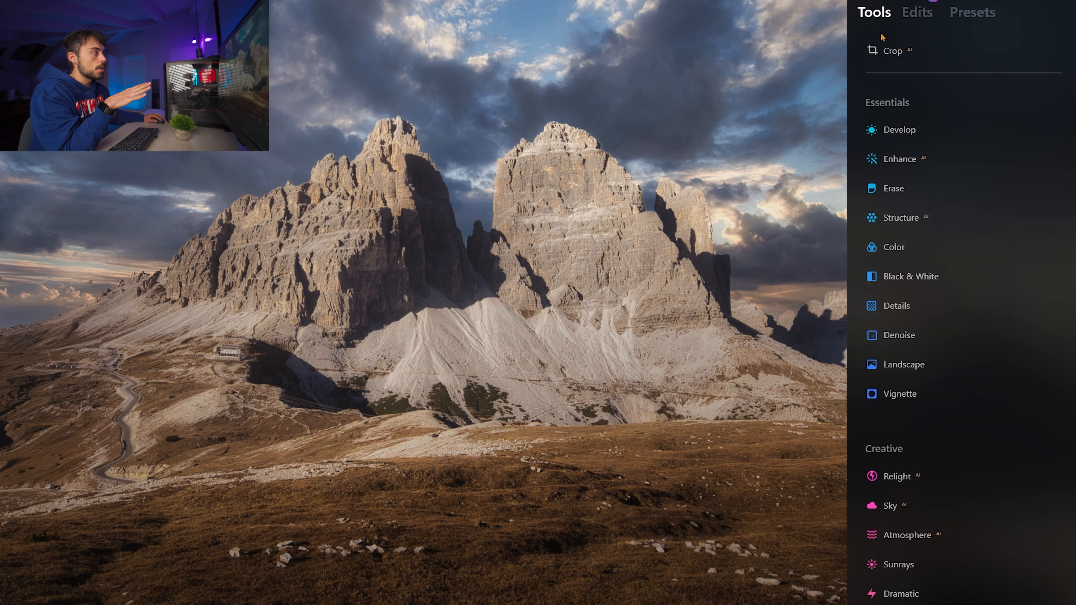
pyautogui.click(918, 133)
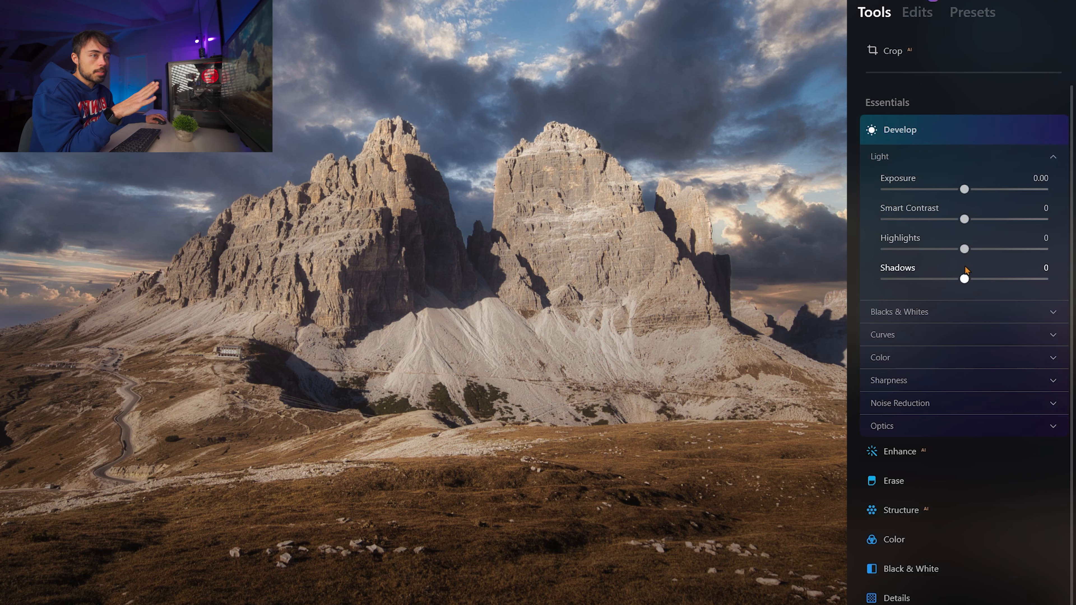
pyautogui.click(917, 12)
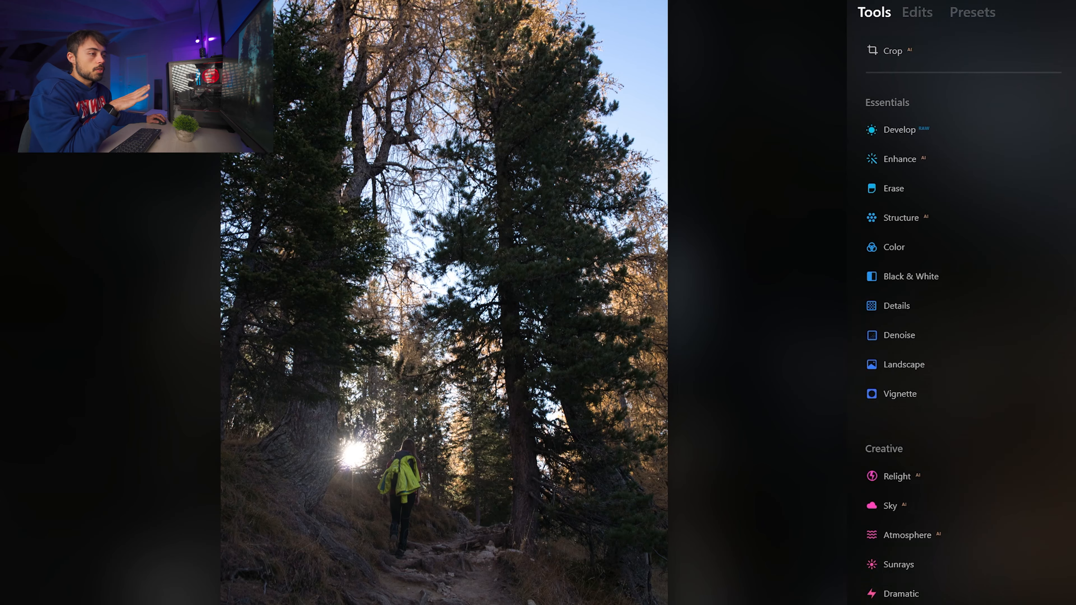
# Try an Exposure of 5.00 in the forest photo's Develop adjustment and reset it to 0.00 in the existing edit.
pyautogui.click(911, 134)
pyautogui.moveTo(964, 249); pyautogui.dragTo(1043, 249)
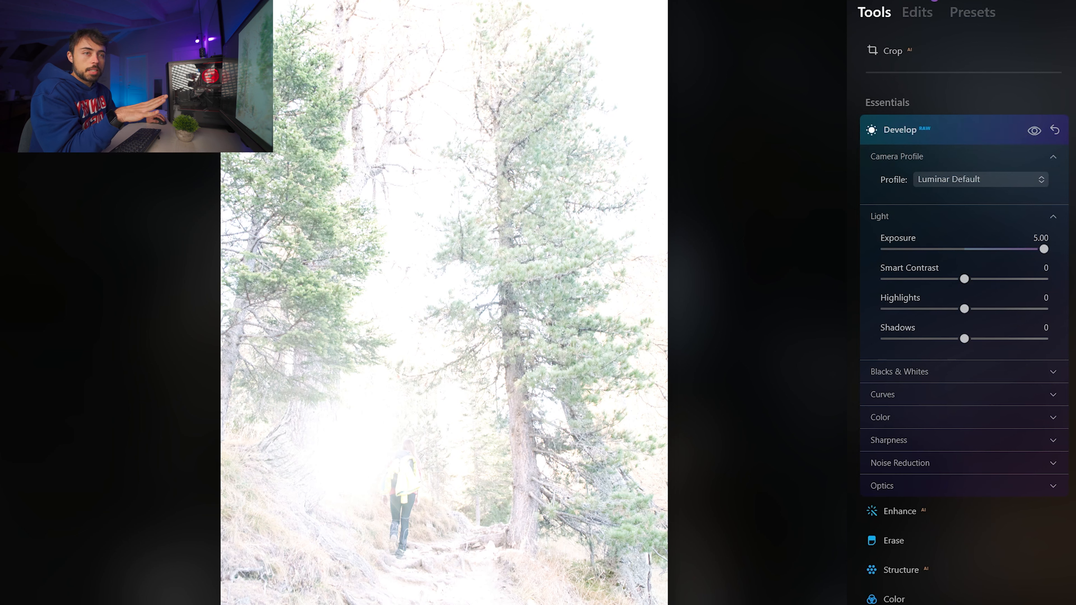
pyautogui.click(917, 12)
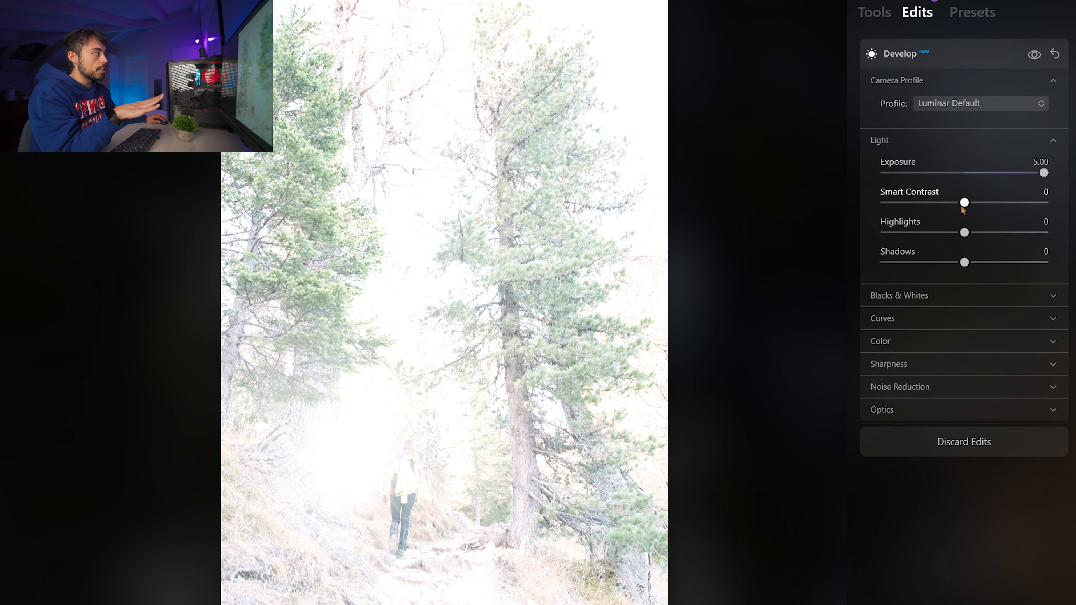
pyautogui.doubleClick(1042, 173)
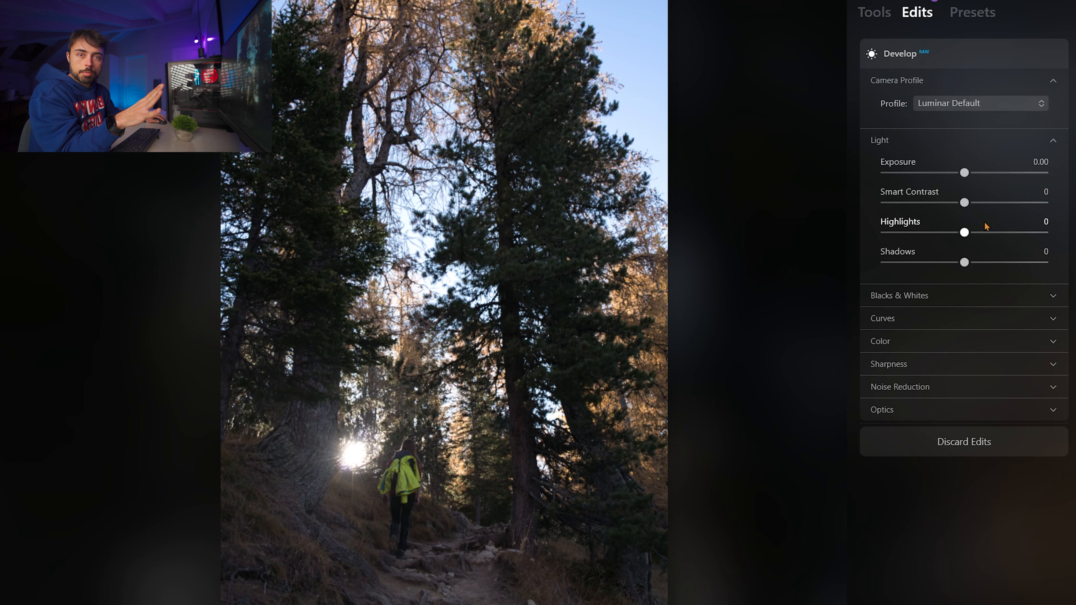
# Set the existing Develop edit's Exposure to 5.00 and add a second Develop adjustment with Exposure at -5.00.
pyautogui.moveTo(964, 173); pyautogui.dragTo(1044, 173)
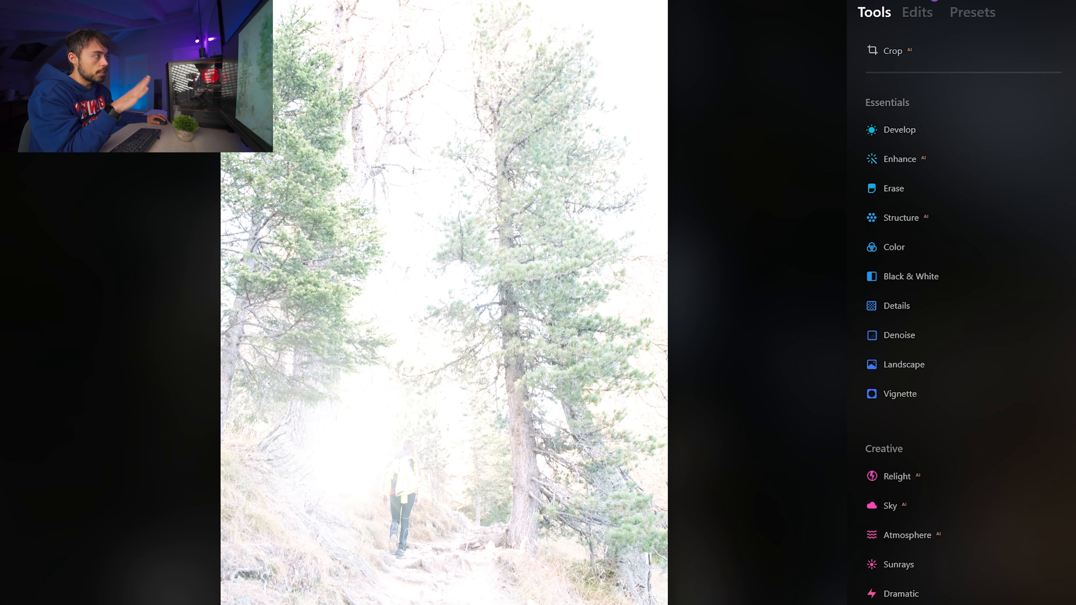
pyautogui.click(905, 131)
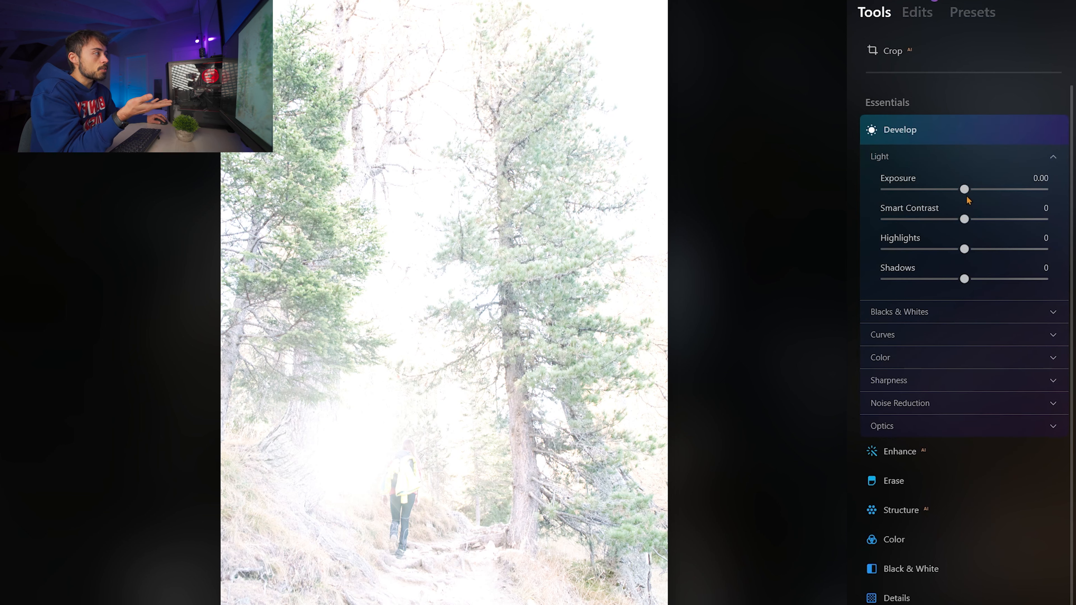
pyautogui.moveTo(964, 189); pyautogui.dragTo(881, 200)
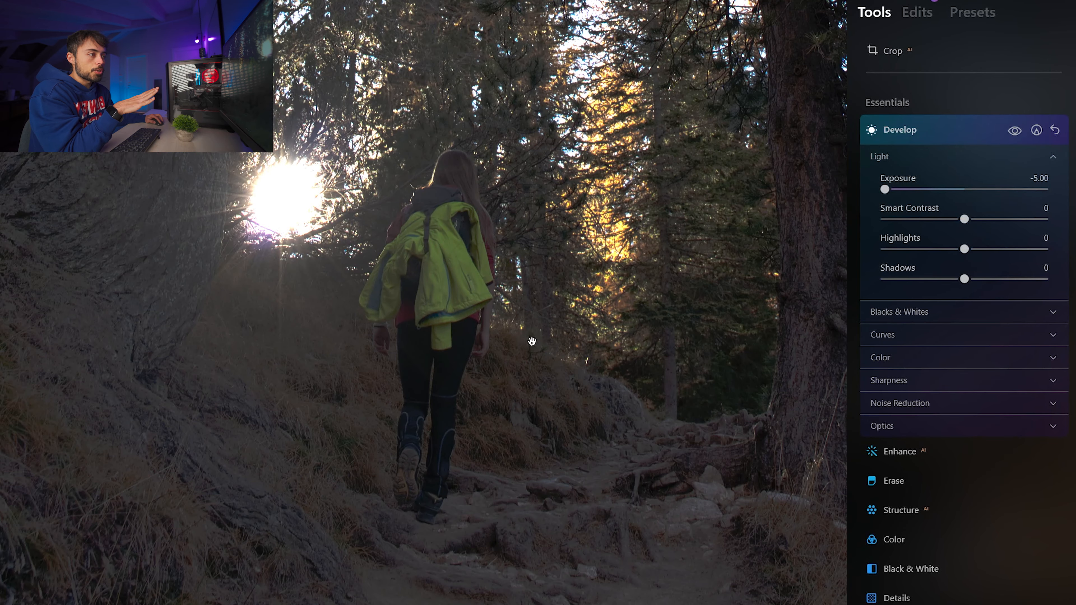
pyautogui.moveTo(532, 341); pyautogui.dragTo(530, 314)
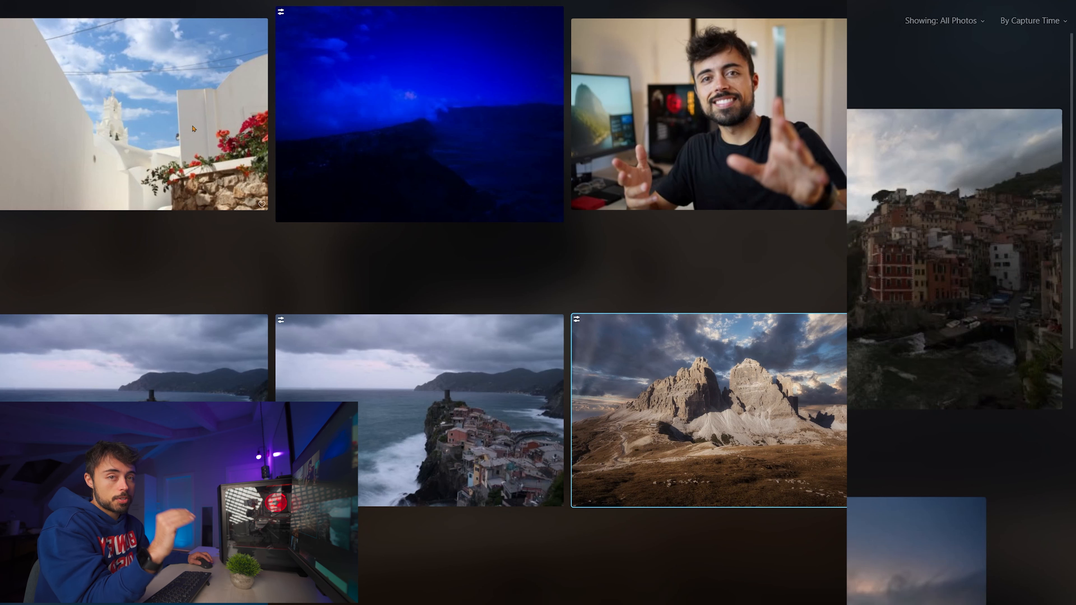
# Open the white church photo for editing and automatically remove its powerlines with Erase.
pyautogui.doubleClick(193, 129)
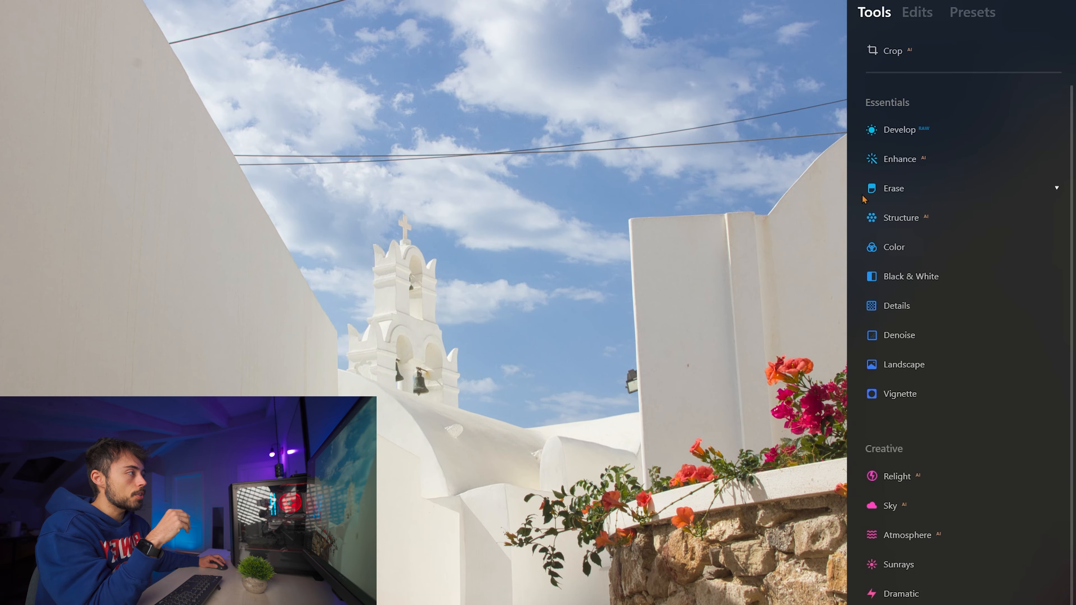
pyautogui.click(902, 190)
pyautogui.click(987, 370)
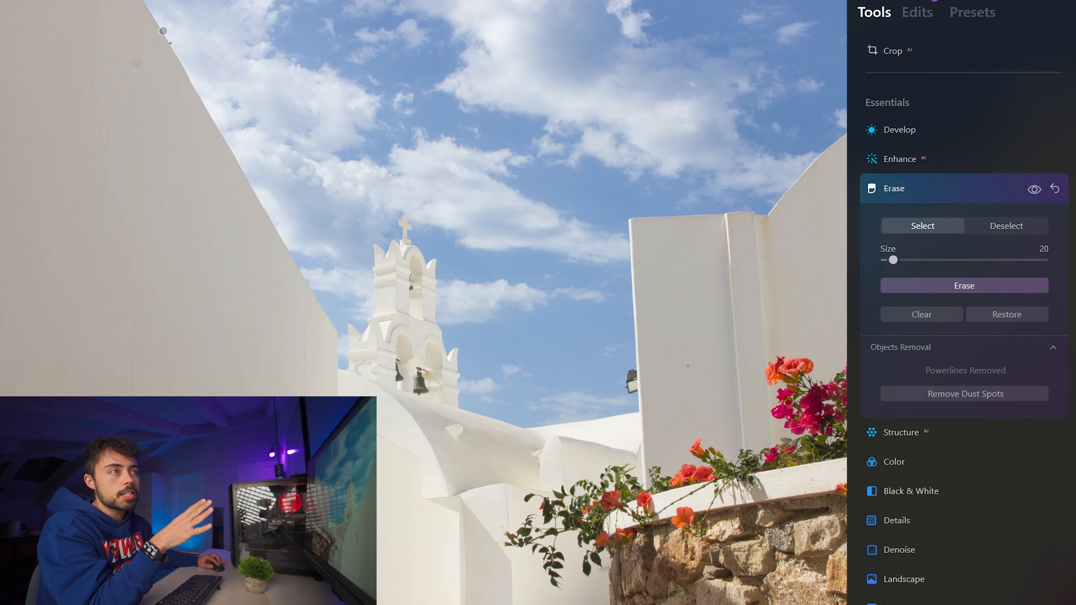
# Brush over the leftover cable fragment beside the white wall's edge at size 20 and erase it.
pyautogui.scroll(4, 163, 31)
pyautogui.scroll(3, 128, 23)
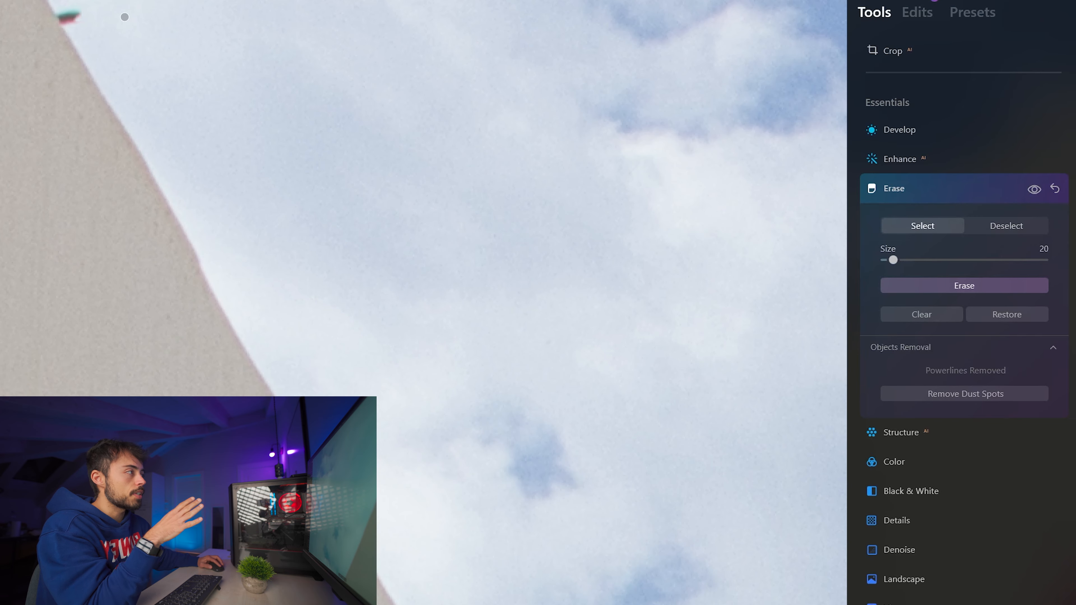
pyautogui.moveTo(57, 16); pyautogui.dragTo(83, 16)
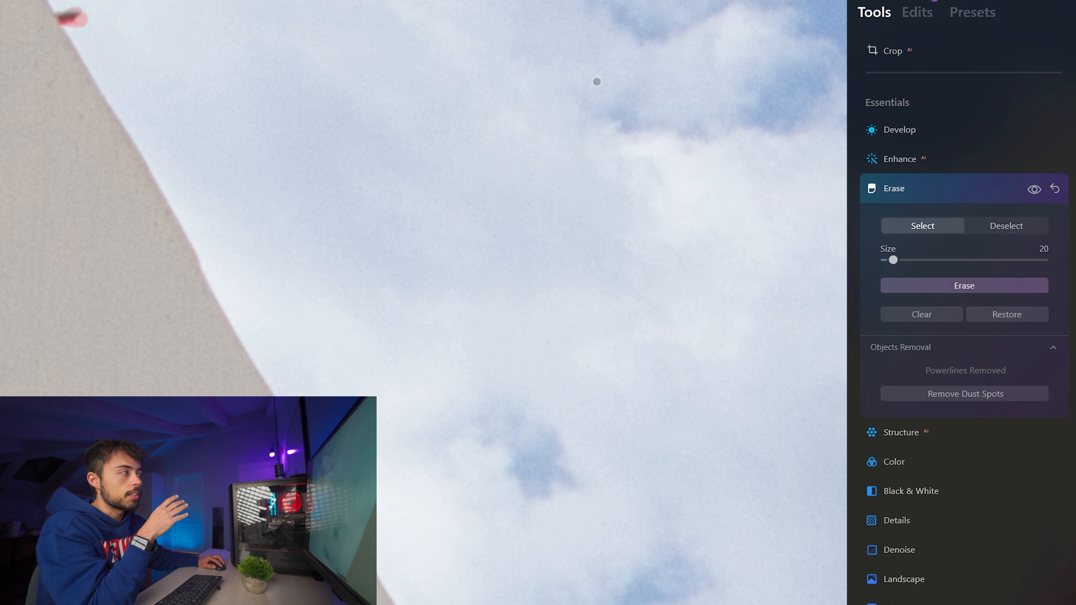
pyautogui.click(966, 286)
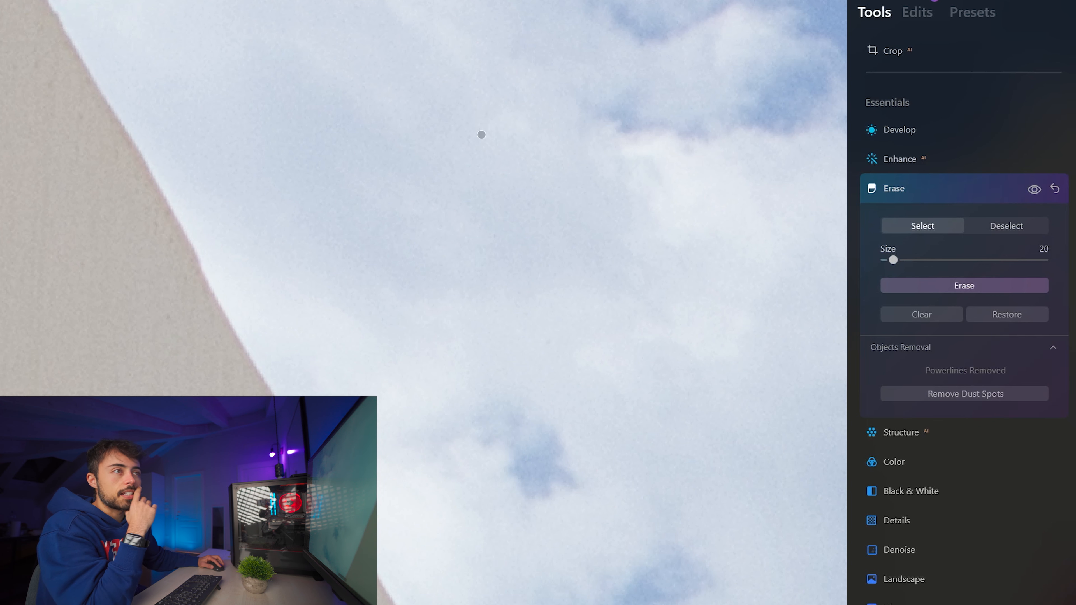
pyautogui.scroll(-8, 601, 296)
pyautogui.scroll(4, 602, 297)
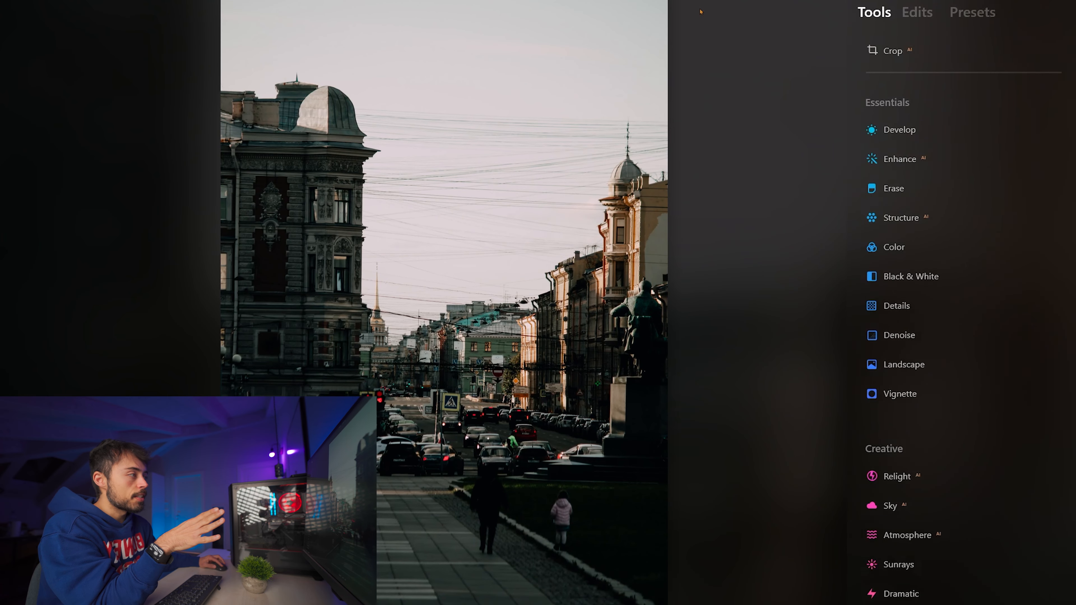
# Automatically remove the powerlines from the city street photo with Erase and inspect the sky around the buildings up close.
pyautogui.click(925, 189)
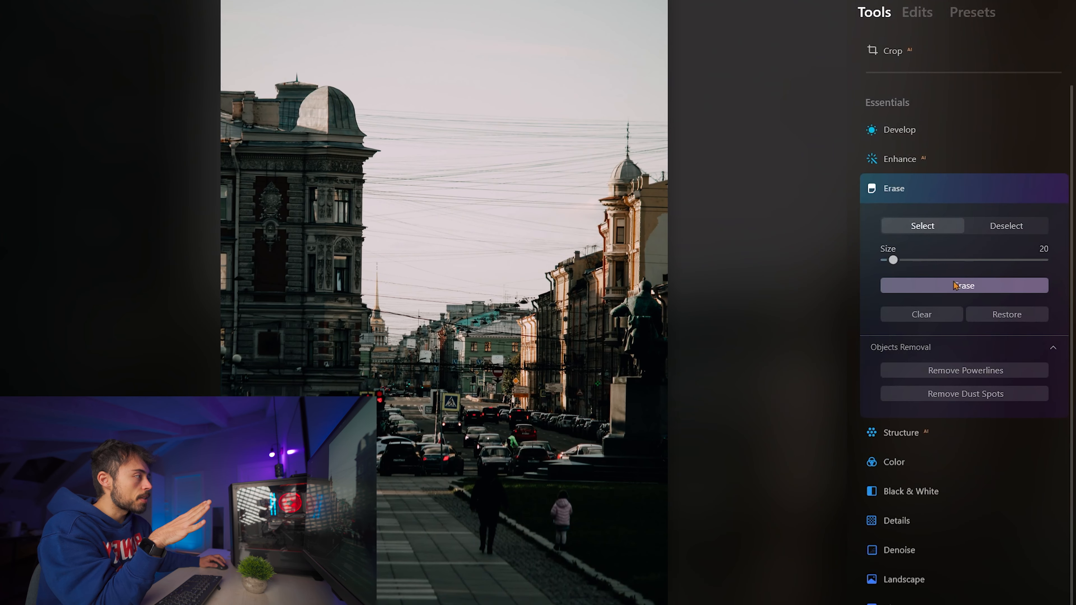
pyautogui.click(964, 371)
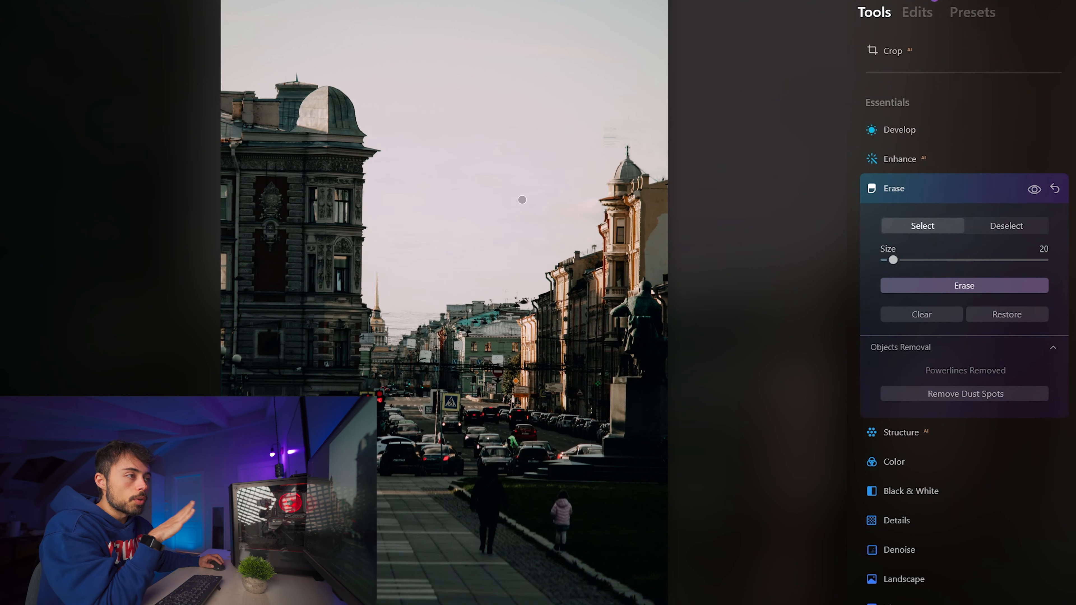
pyautogui.scroll(3, 385, 251)
pyautogui.scroll(2, 385, 250)
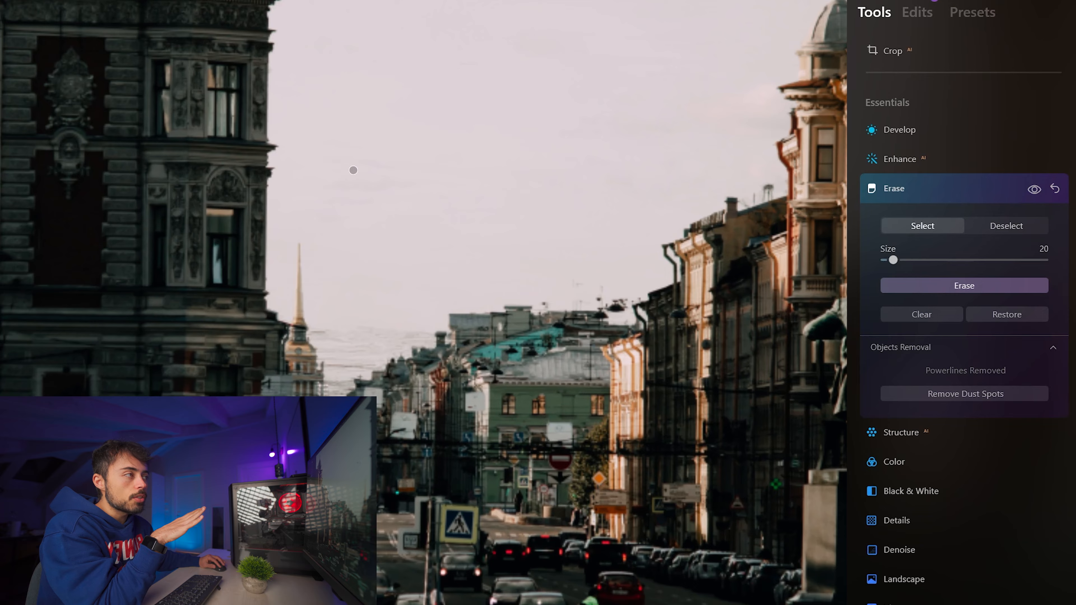
pyautogui.scroll(-2, 672, 183)
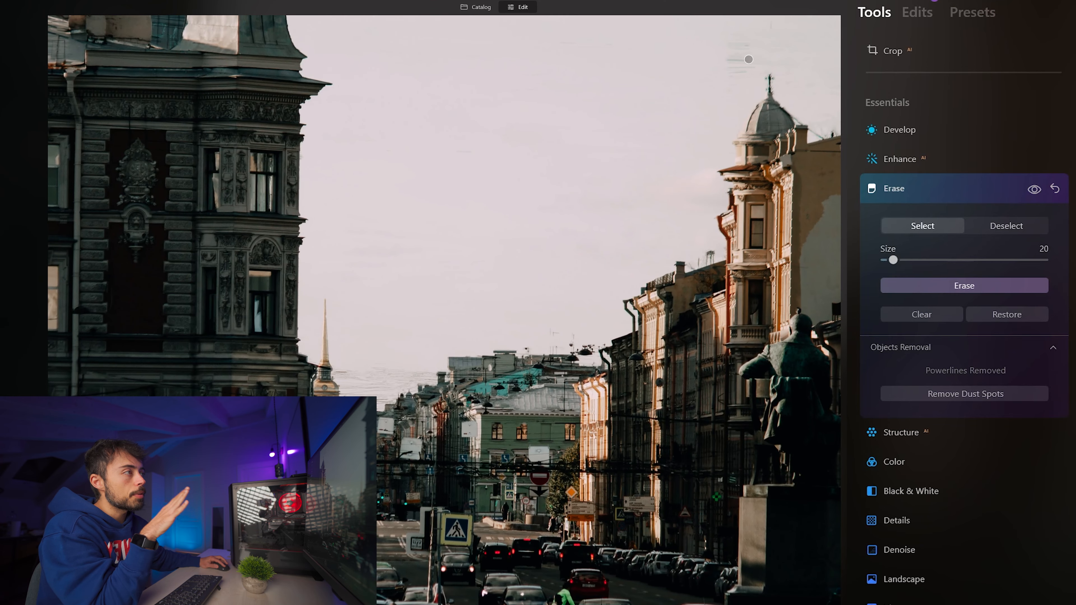
pyautogui.scroll(-3, 632, 225)
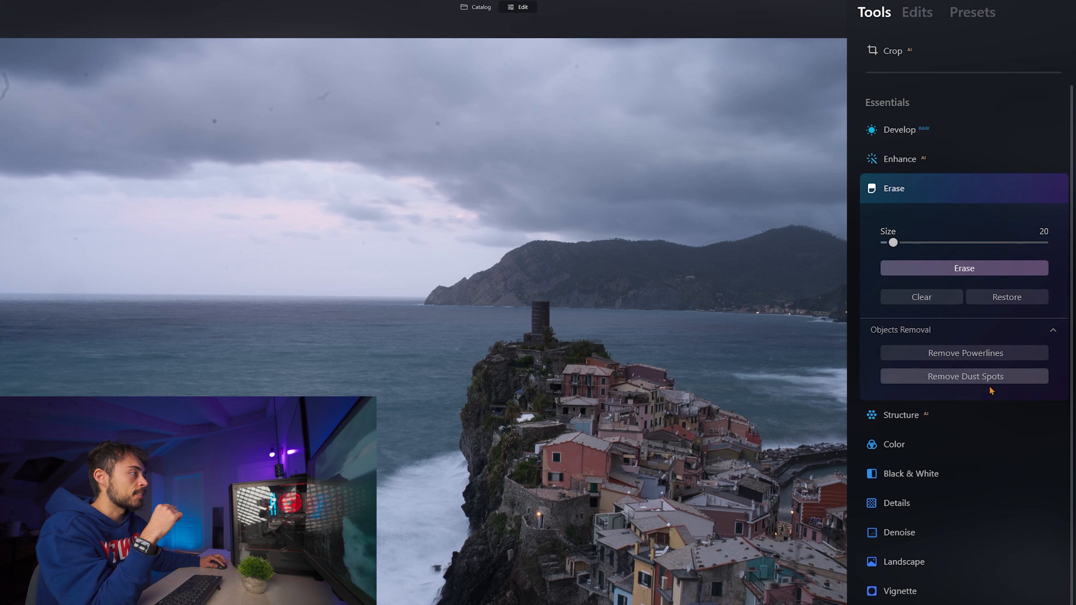
# Automatically remove the dust spots from the cloudy sky in the coastal village photo.
pyautogui.click(981, 381)
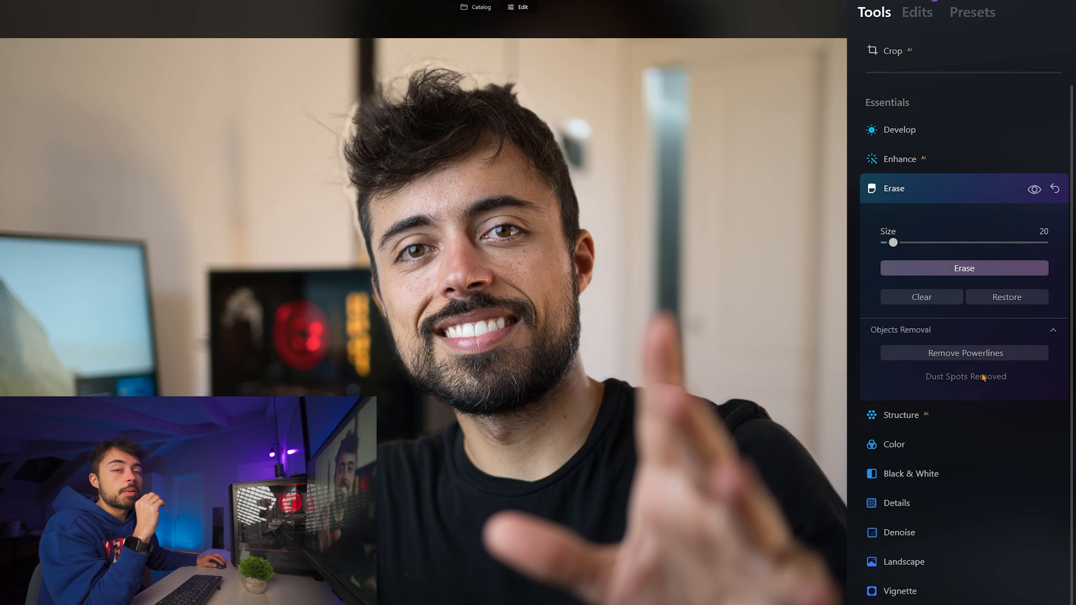
# Blur the background behind the man in the portrait by increasing the Portrait Bokeh Amount.
pyautogui.scroll(-12, 882, 481)
pyautogui.scroll(-8, 882, 480)
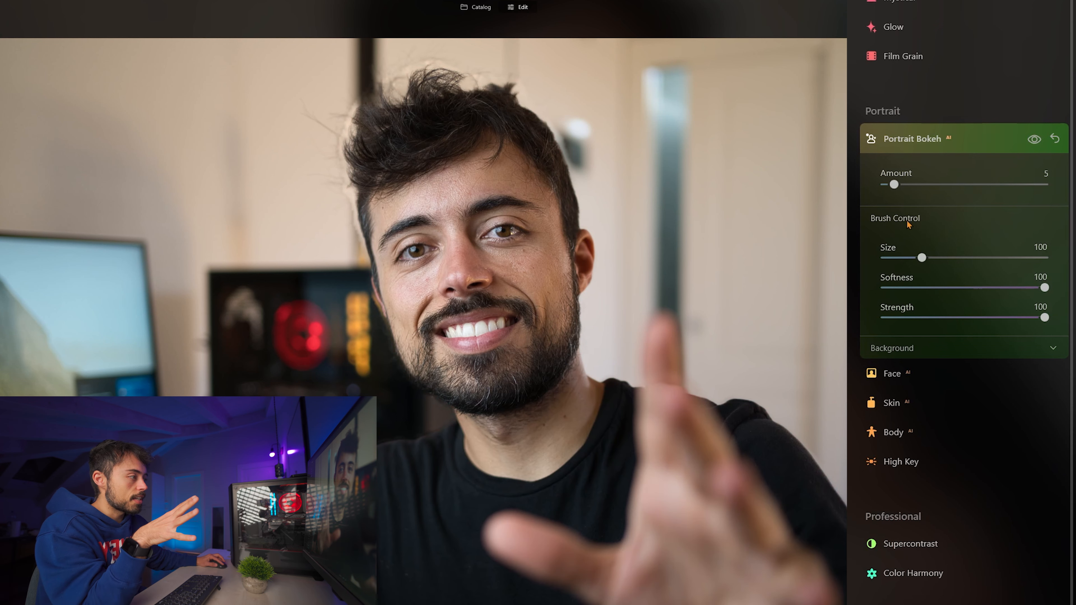
pyautogui.moveTo(894, 184); pyautogui.dragTo(930, 205)
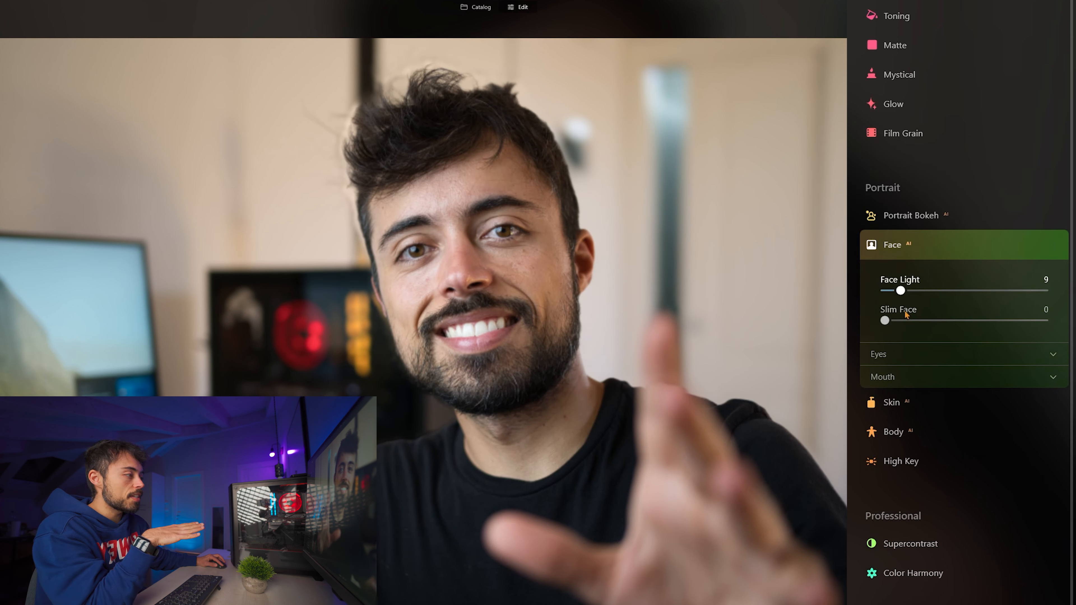
# Retouch the man's face with Face Light 24, Slim Face 33, Eye Whitening 45, Dark Circles Removal 44 and Enlarge Eyes 18.
pyautogui.moveTo(906, 314); pyautogui.dragTo(937, 335)
pyautogui.click(940, 353)
pyautogui.scroll(-5, 938, 350)
pyautogui.moveTo(884, 223); pyautogui.dragTo(957, 224)
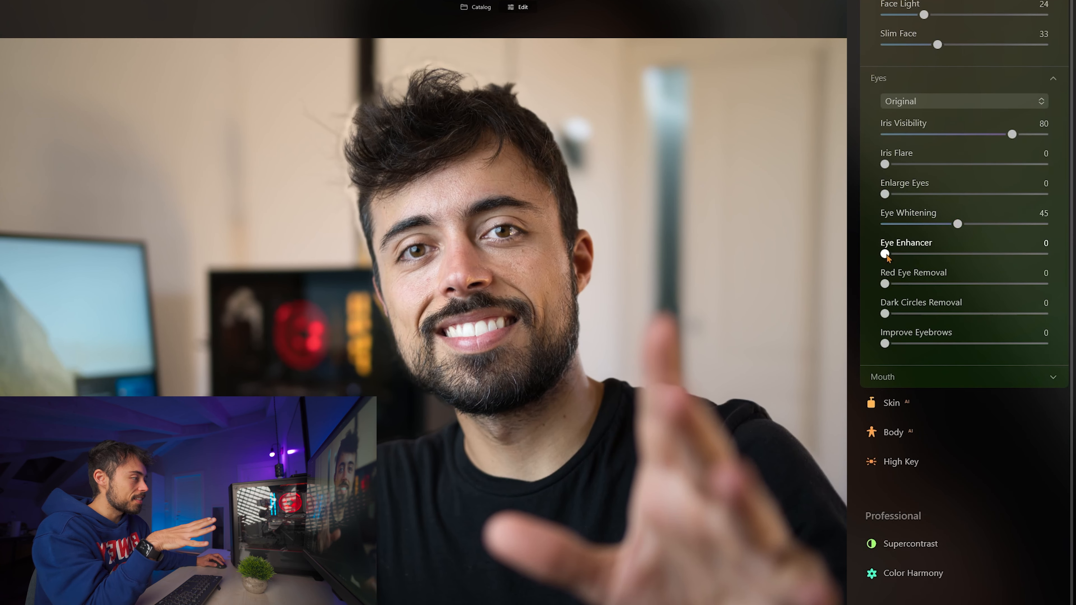
pyautogui.moveTo(884, 314); pyautogui.dragTo(955, 314)
pyautogui.moveTo(884, 194); pyautogui.dragTo(915, 195)
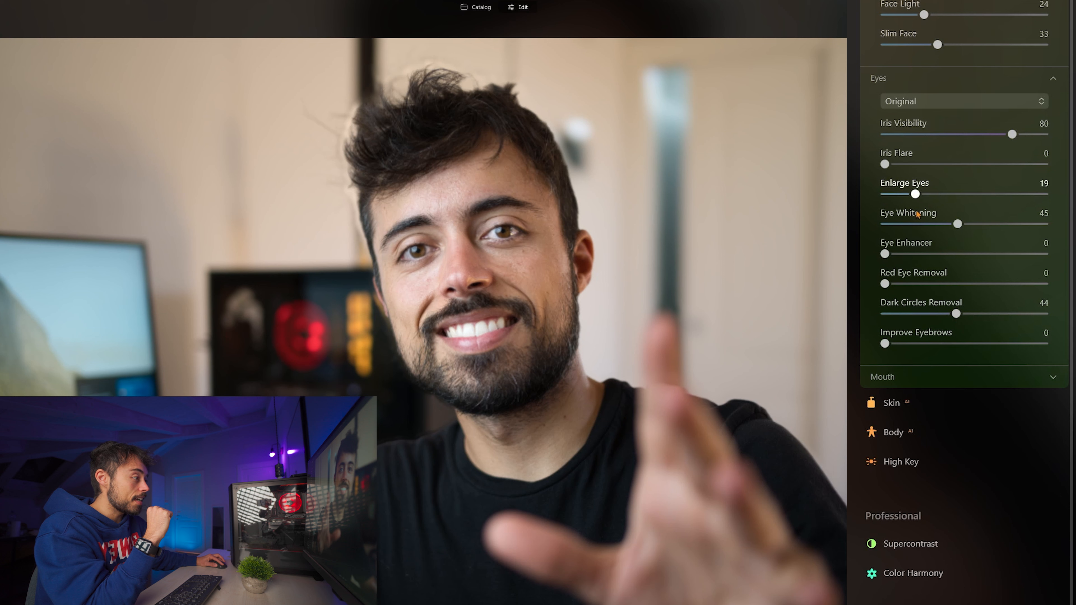
# Adjust the man's mouth in the Face tool with Lips Saturation at 25 and Teeth Whitening at 20.
pyautogui.click(948, 376)
pyautogui.moveTo(968, 421); pyautogui.dragTo(927, 419)
pyautogui.moveTo(973, 502); pyautogui.dragTo(915, 505)
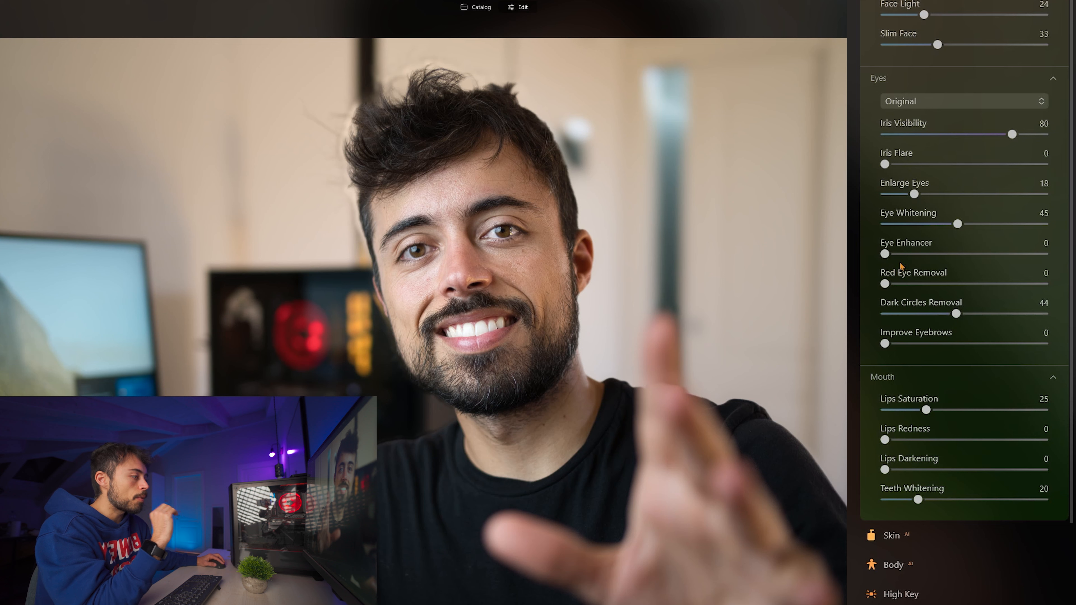
# Smooth the man's skin with the Skin tool's Amount at 65 and Shine Removal at 57, and enable Skin Defects Removal.
pyautogui.scroll(-3, 906, 339)
pyautogui.click(925, 402)
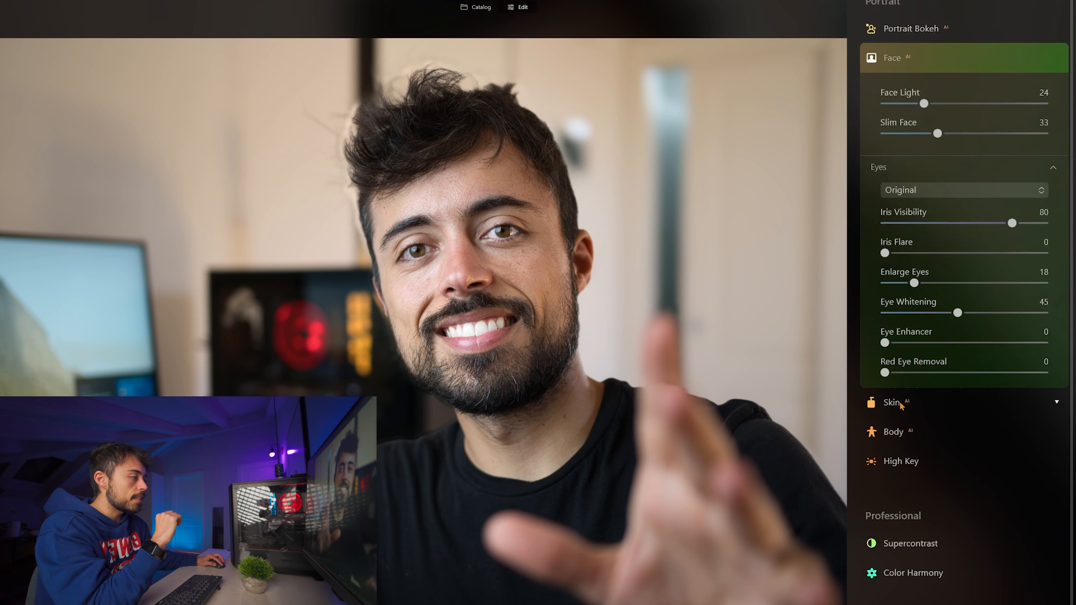
pyautogui.scroll(-2, 969, 429)
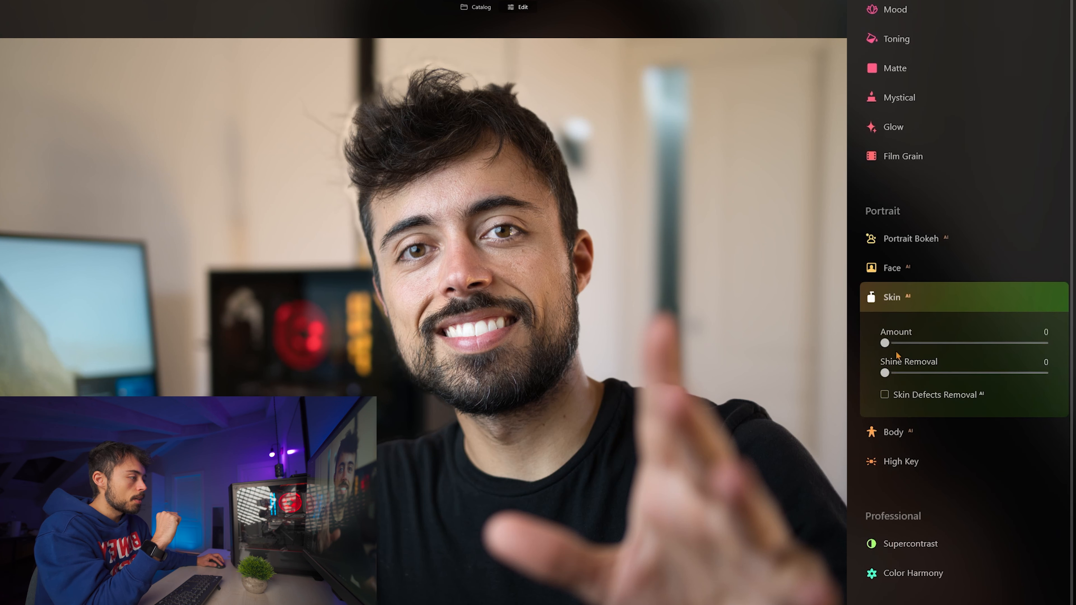
pyautogui.moveTo(888, 345); pyautogui.dragTo(993, 348)
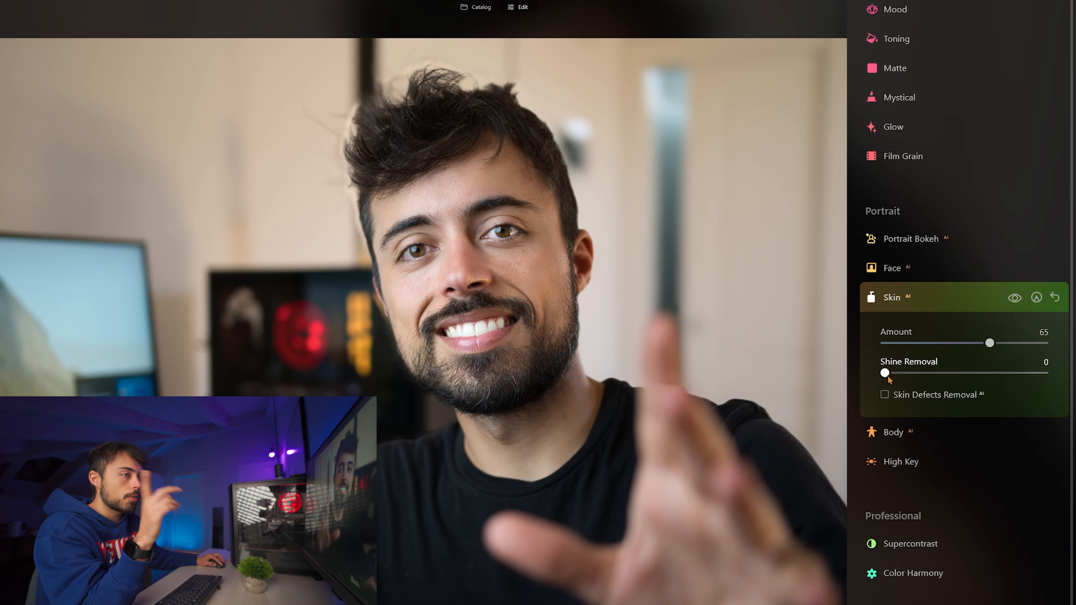
pyautogui.moveTo(891, 374); pyautogui.dragTo(970, 383)
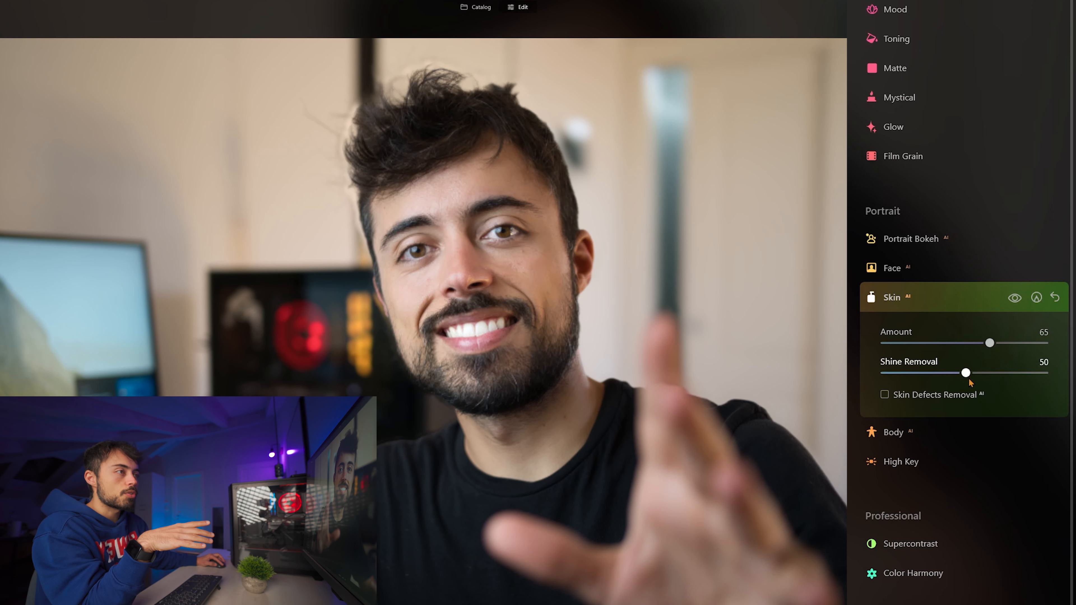
pyautogui.moveTo(970, 383); pyautogui.dragTo(975, 380)
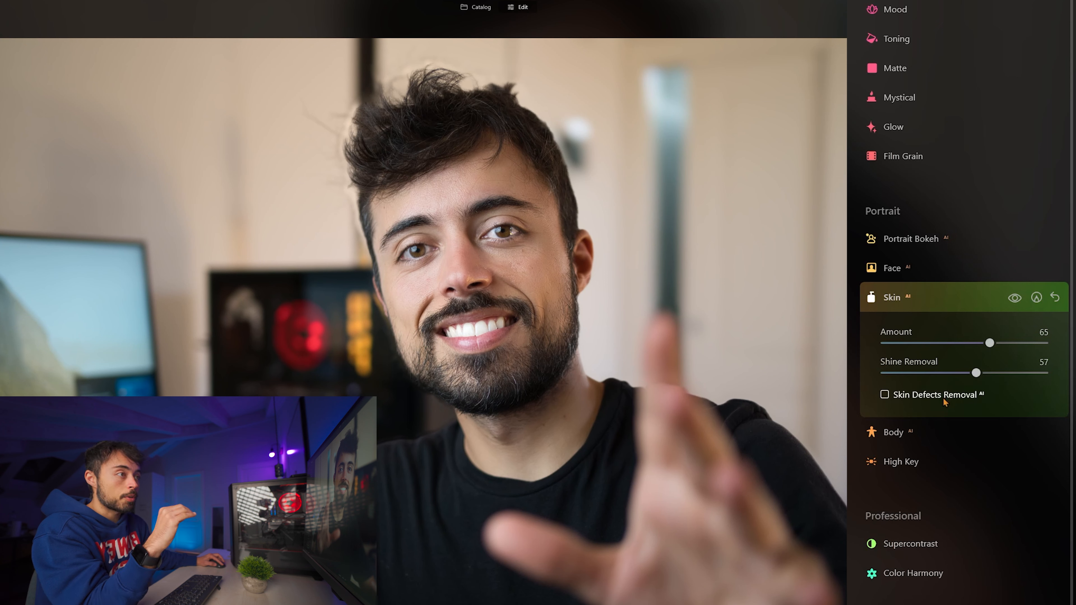
pyautogui.click(946, 395)
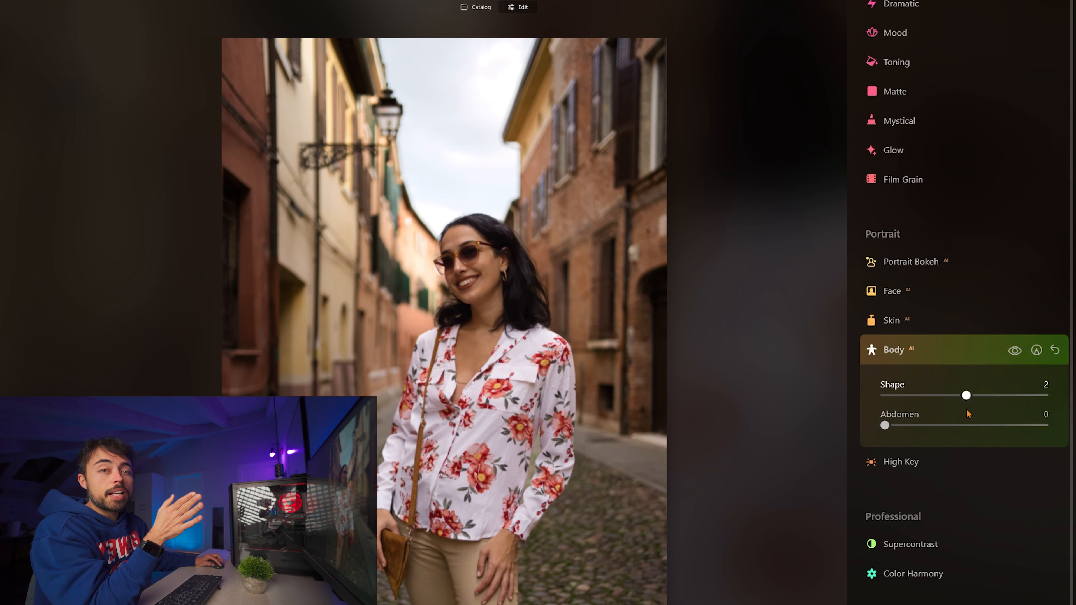
# Reshape the woman's figure with the Body tool by trying Shape values of 100, 7, -33 and 35, ending on a lower positive amount.
pyautogui.moveTo(965, 395); pyautogui.dragTo(1045, 395)
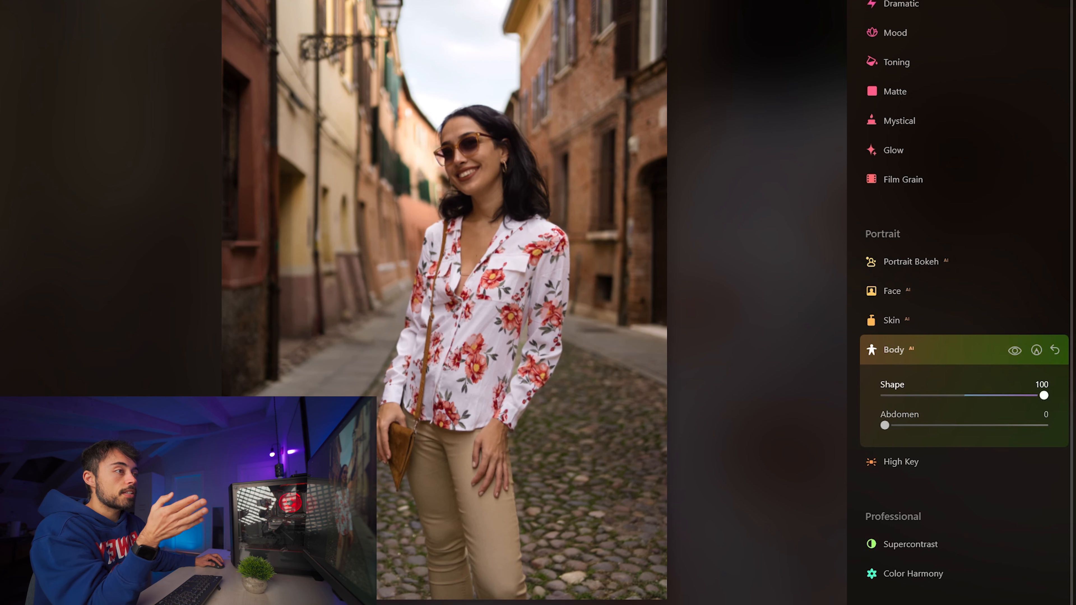
pyautogui.moveTo(1043, 395); pyautogui.dragTo(972, 417)
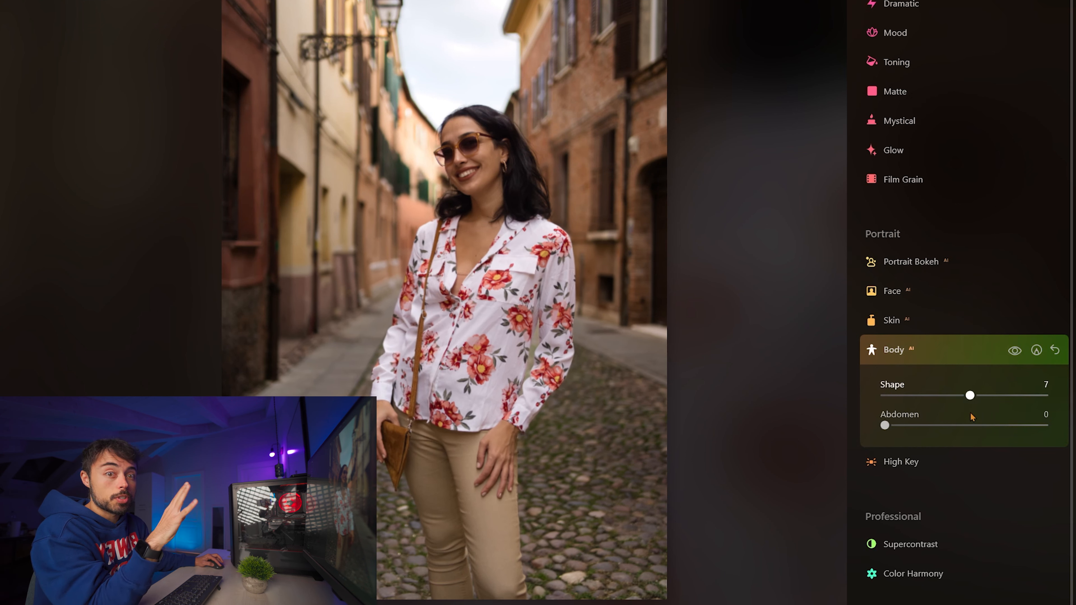
pyautogui.moveTo(972, 417); pyautogui.dragTo(939, 409)
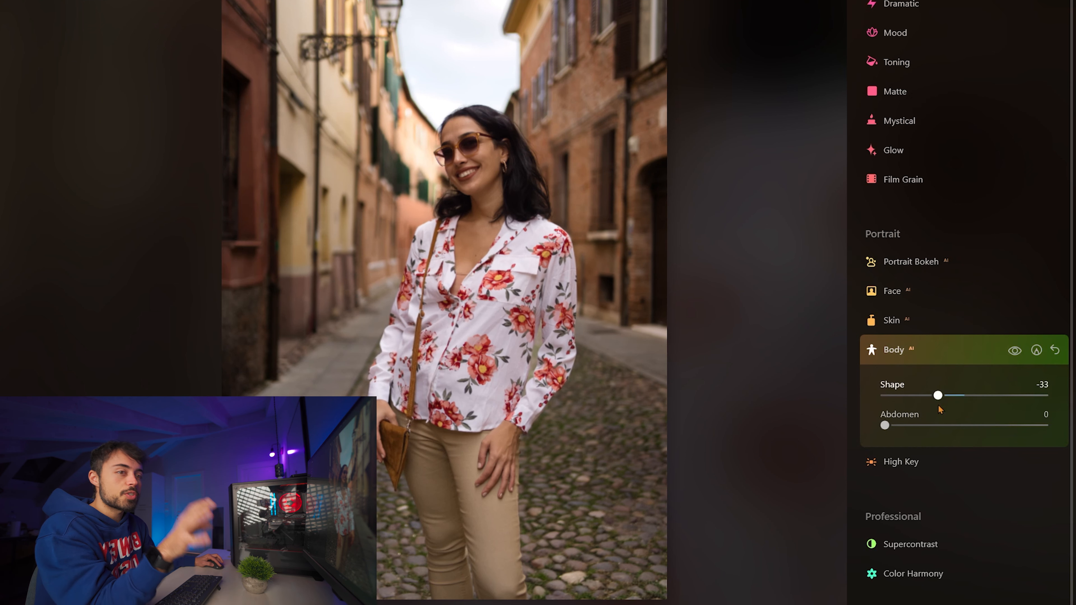
pyautogui.moveTo(939, 409); pyautogui.dragTo(994, 407)
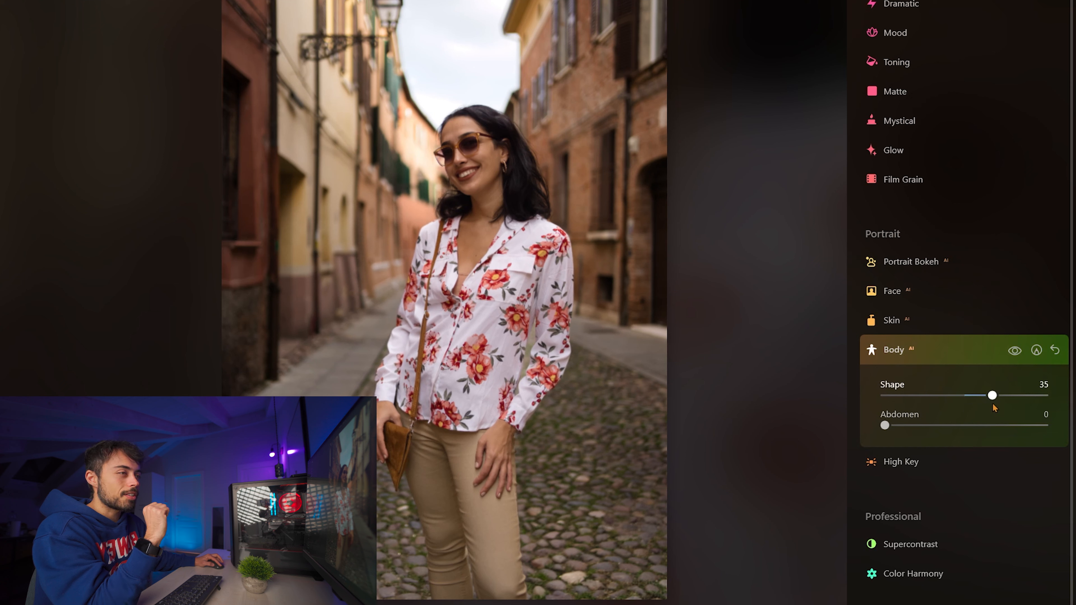
pyautogui.moveTo(994, 408); pyautogui.dragTo(979, 406)
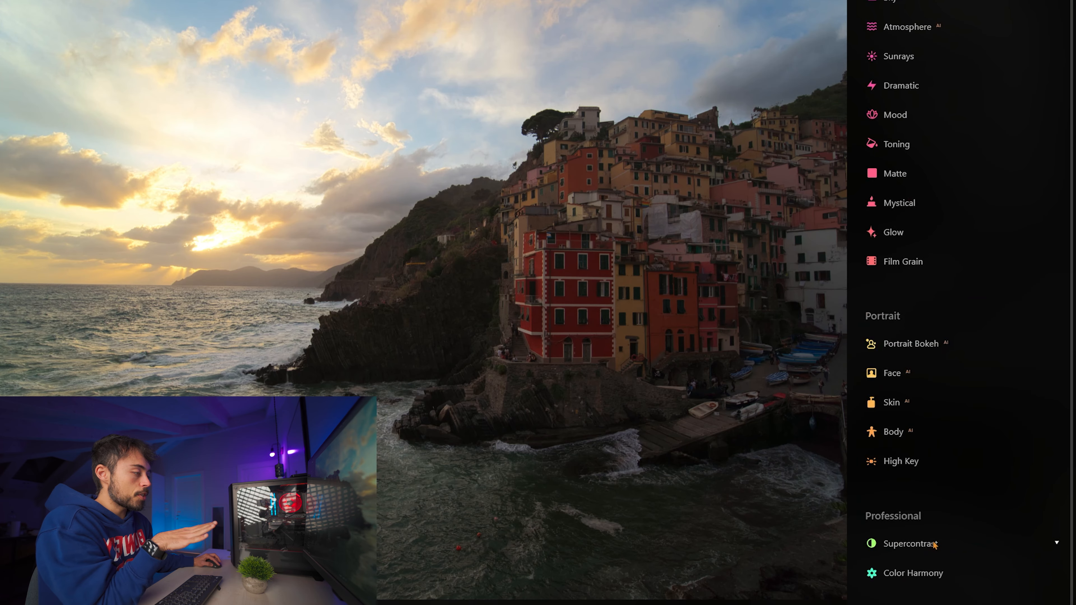
# Raise Shadows Contrast and Midtones Contrast on the coastal village photo with the Supercontrast tool.
pyautogui.click(935, 544)
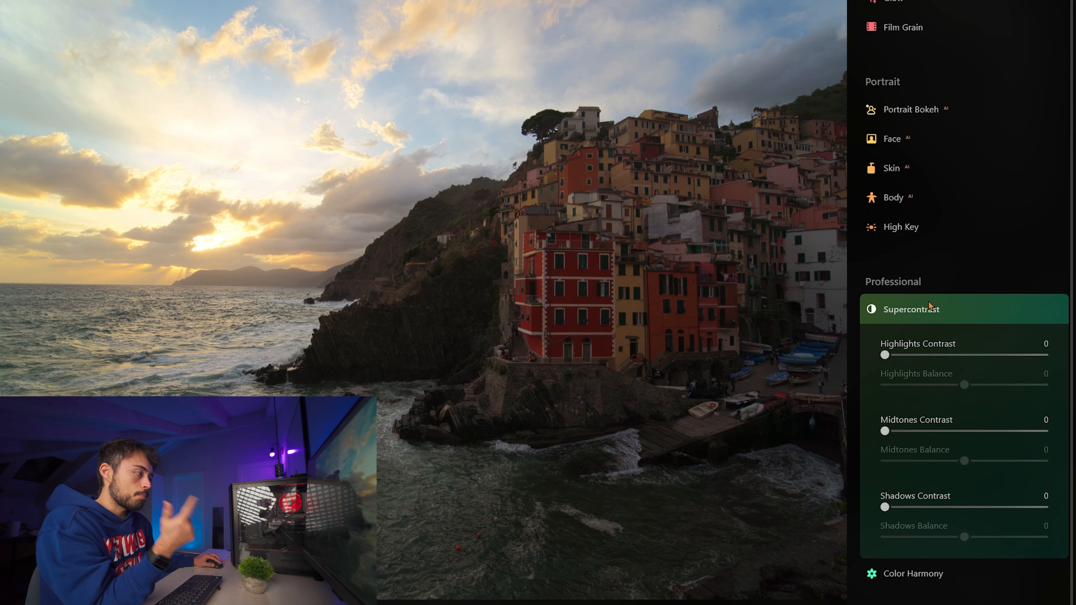
pyautogui.moveTo(887, 512); pyautogui.dragTo(913, 511)
pyautogui.moveTo(889, 435); pyautogui.dragTo(910, 436)
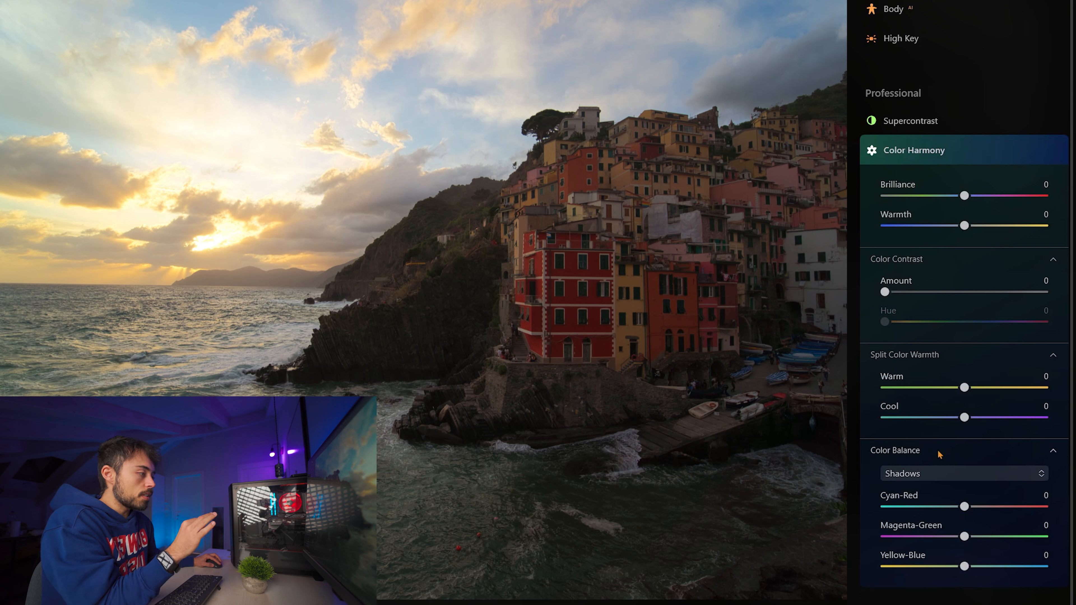
# Shift the Color Balance of the Shadows in Color Harmony with Cyan-Red at -6, and try out Yellow-Blue.
pyautogui.click(966, 474)
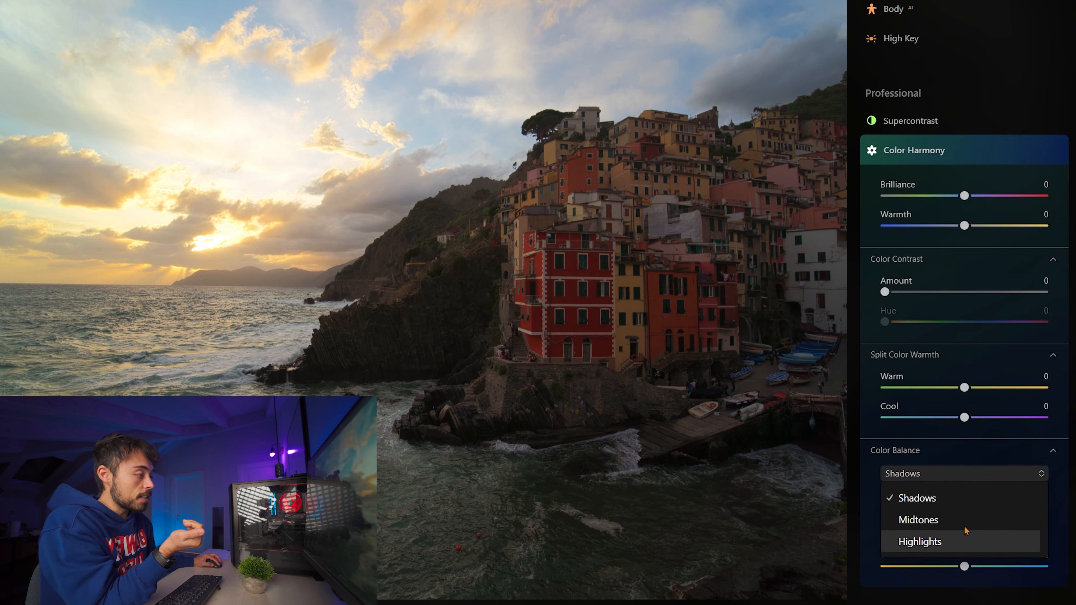
pyautogui.click(956, 474)
pyautogui.moveTo(966, 509); pyautogui.dragTo(960, 513)
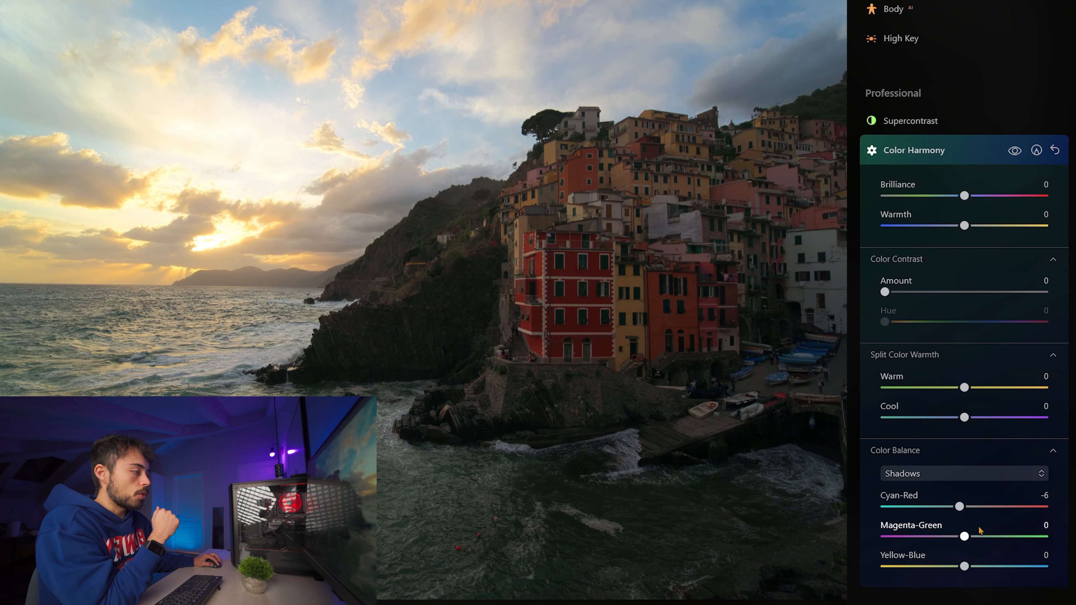
pyautogui.moveTo(966, 570)
pyautogui.mouseDown()
pyautogui.moveTo(975, 571)
pyautogui.moveTo(965, 577)
pyautogui.mouseUp()
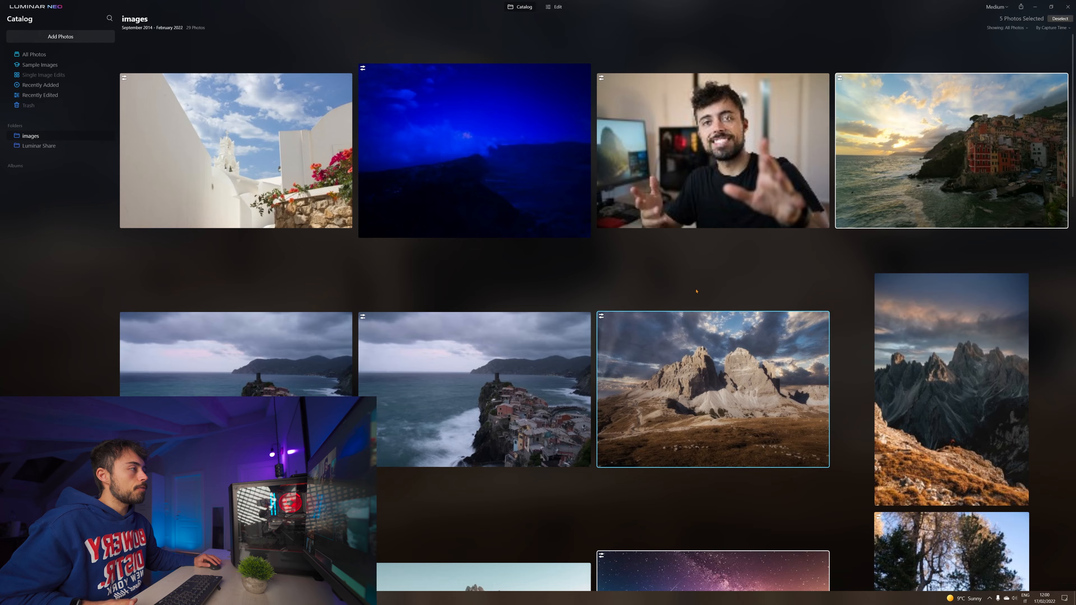
# Look over the catalog photos selected for the batch export and pause the stopwatch that times it.
pyautogui.scroll(-3, 696, 293)
pyautogui.scroll(3, 635, 280)
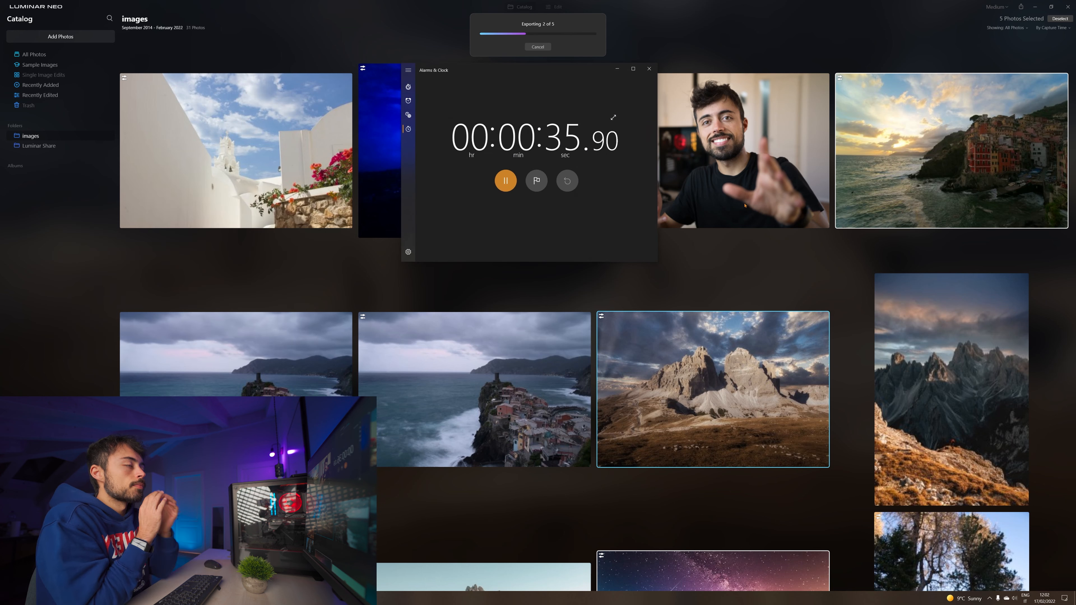
pyautogui.click(506, 181)
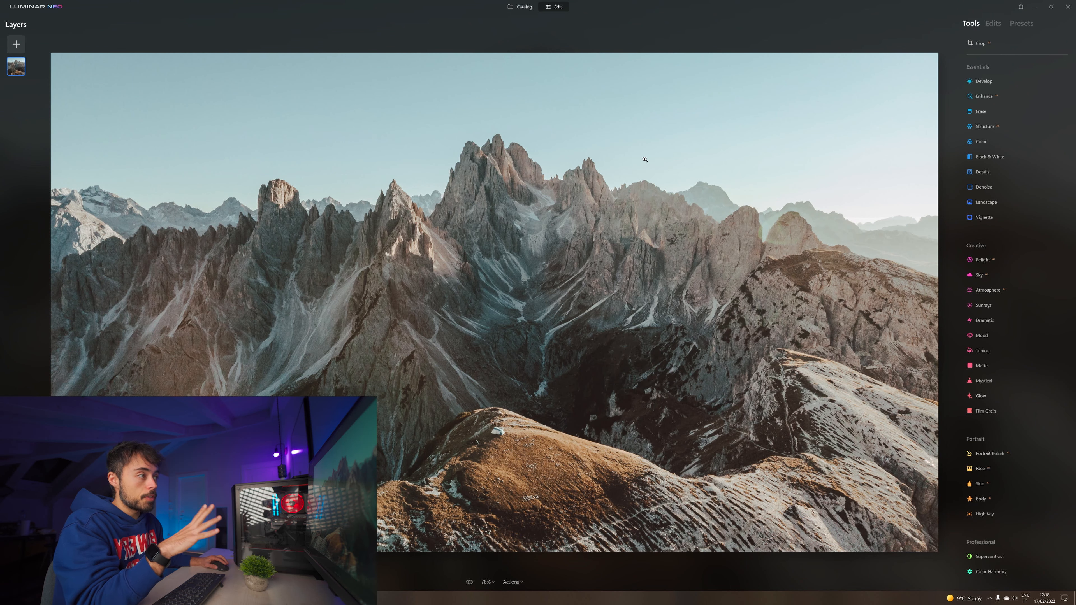
# Apply the Dream Film preset from the Sunsets collection to the mountain photo and reduce its strength to 64.
pyautogui.click(1020, 23)
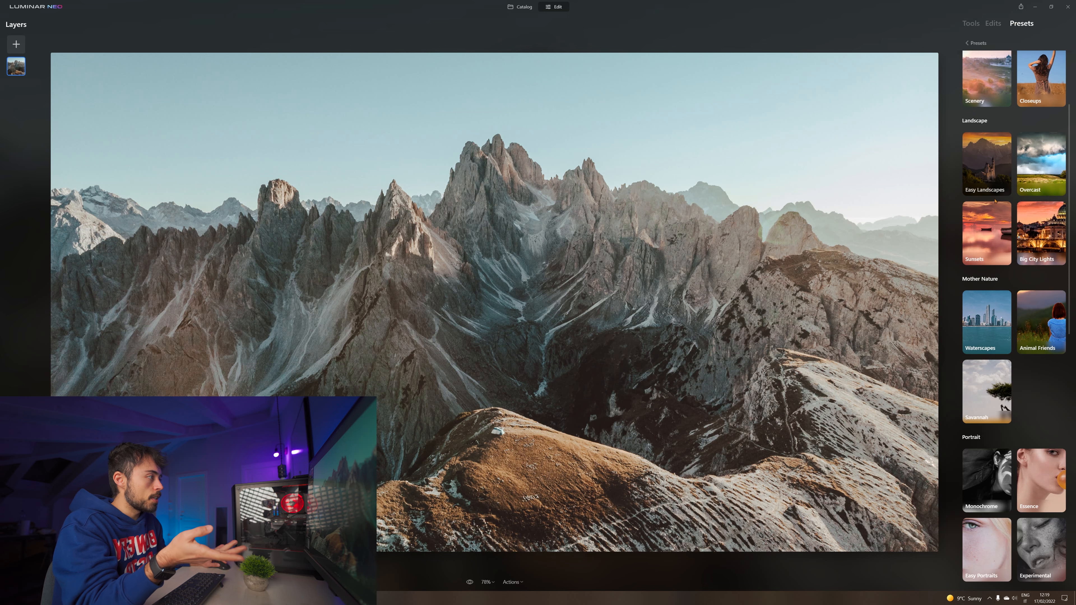
pyautogui.scroll(2, 998, 203)
pyautogui.click(987, 311)
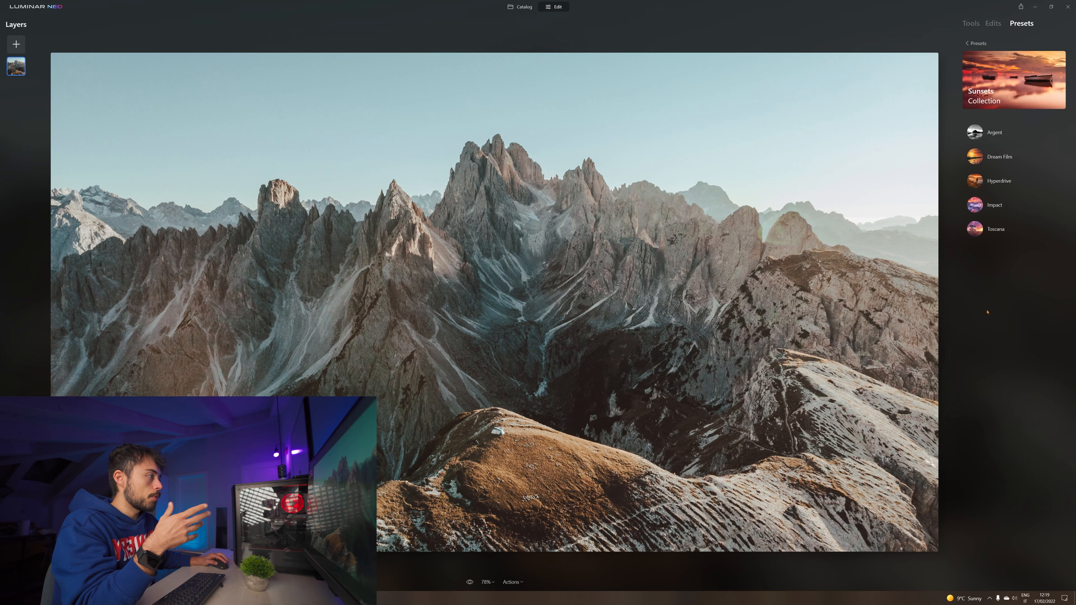
pyautogui.click(1007, 156)
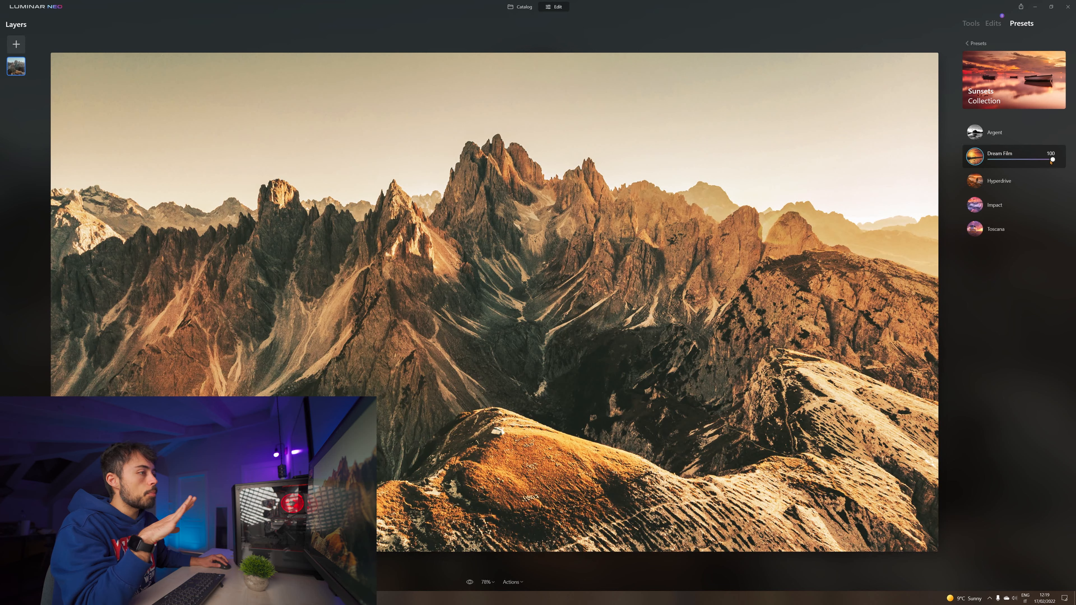
pyautogui.moveTo(1052, 159); pyautogui.dragTo(1022, 159)
# Reopen the applied Dream Film preset in the photo's edit list and set its Amount to 52.
pyautogui.click(993, 25)
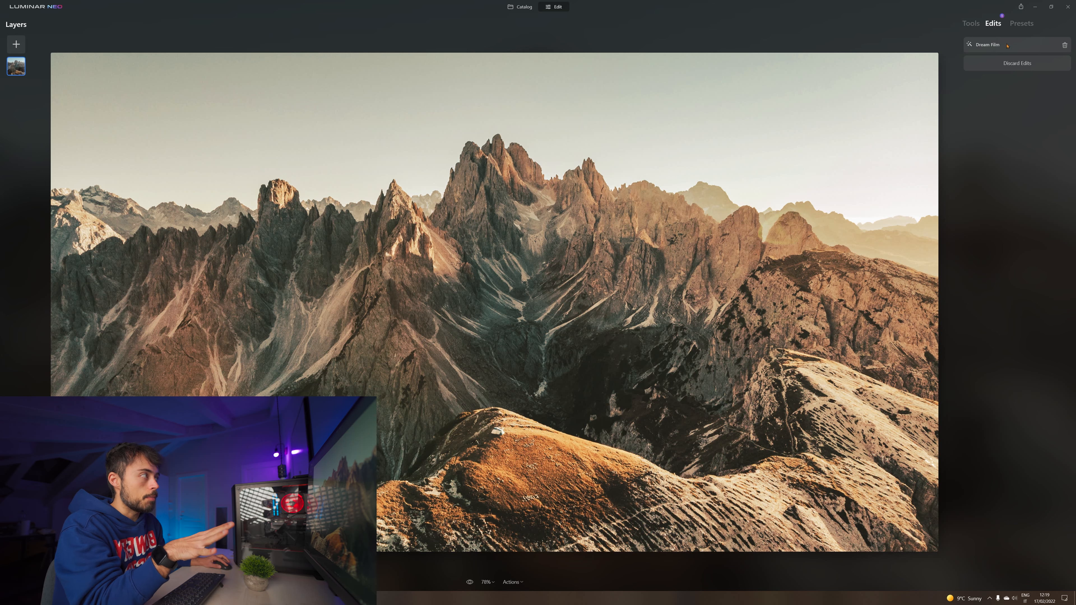
pyautogui.click(1007, 46)
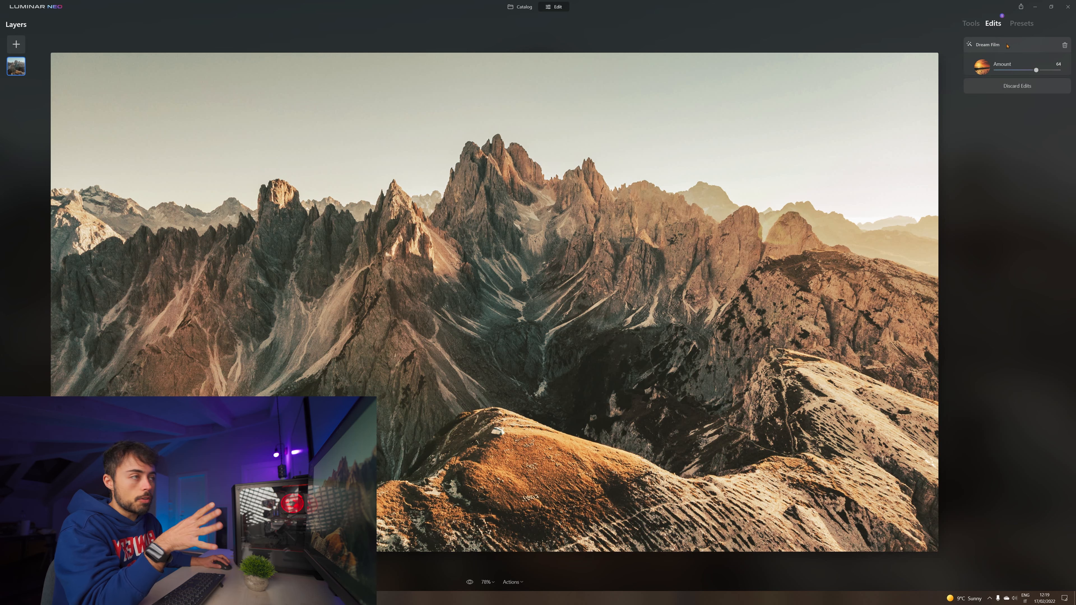
pyautogui.moveTo(1035, 70); pyautogui.dragTo(1027, 75)
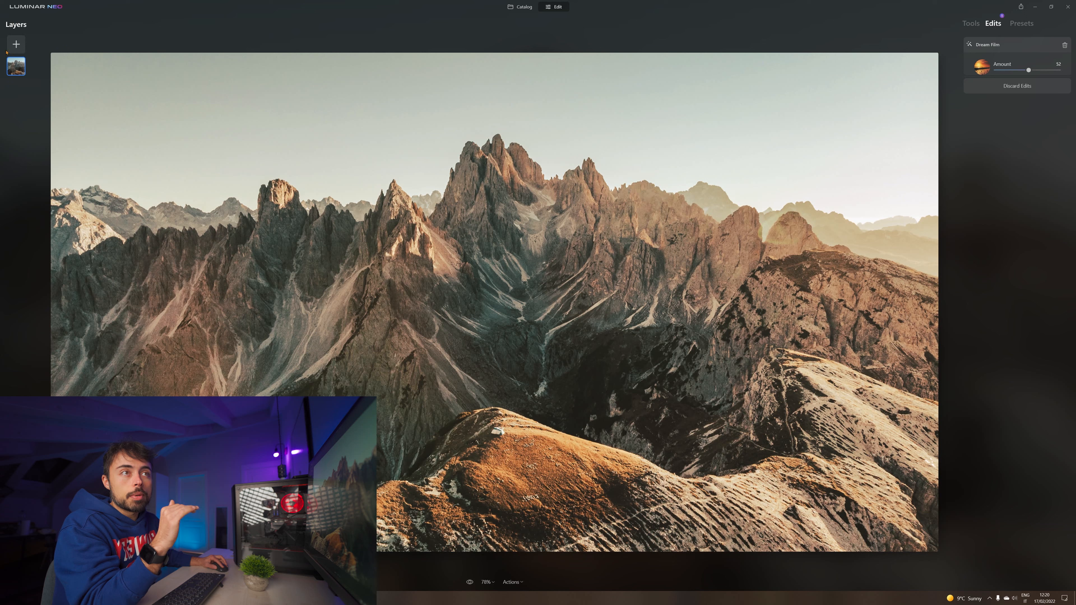
# Add a light leak overlay as a new layer above the mountain photo, set its opacity to 75 and check the blend mode choices.
pyautogui.click(16, 44)
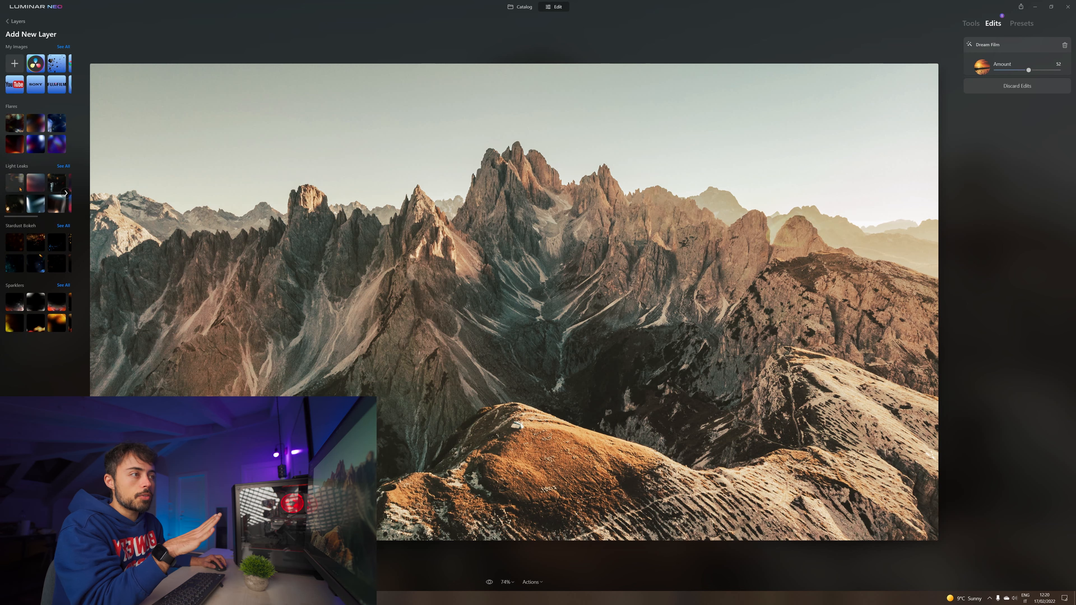
pyautogui.click(51, 185)
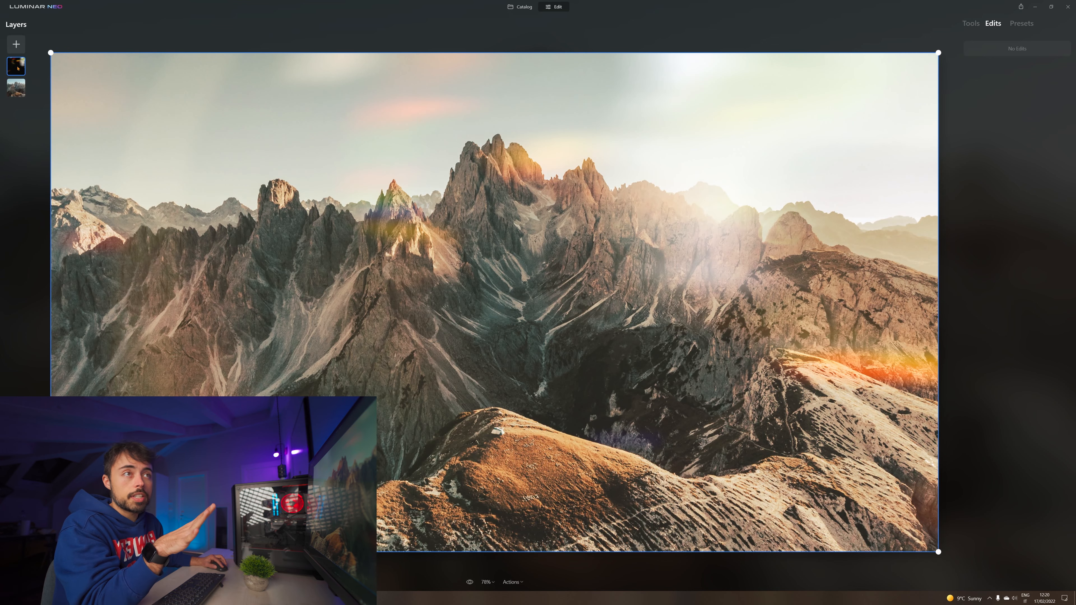
pyautogui.click(972, 25)
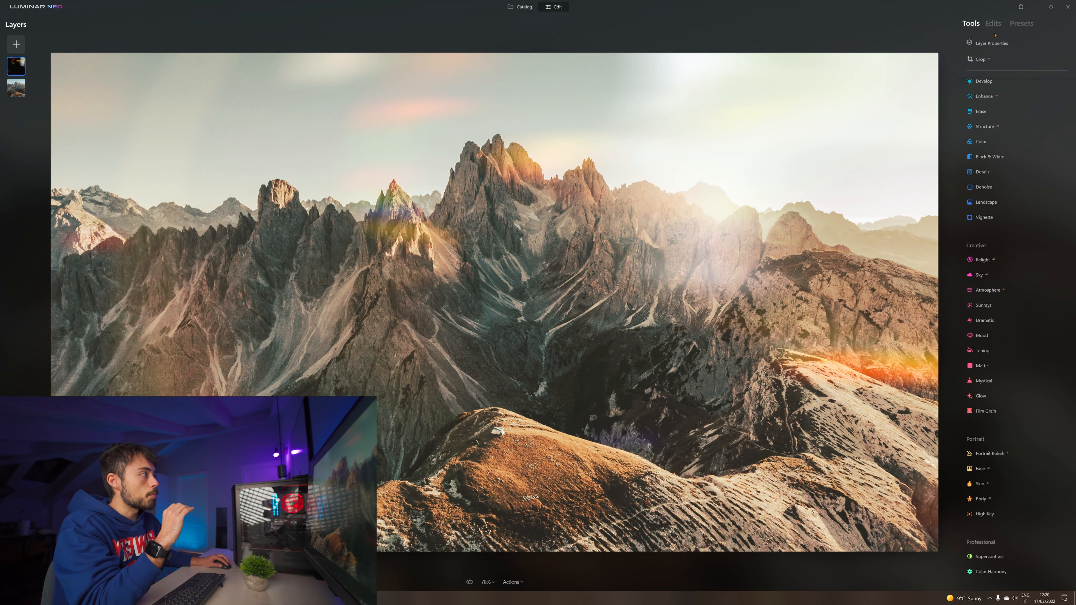
pyautogui.moveTo(976, 67); pyautogui.dragTo(1038, 66)
pyautogui.click(1015, 77)
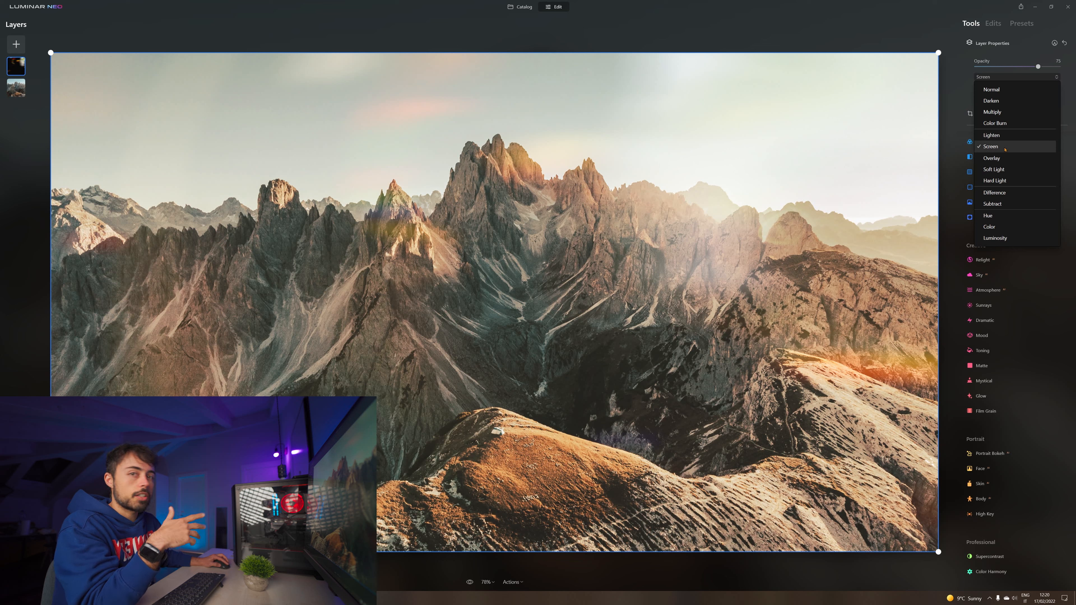
pyautogui.click(1006, 77)
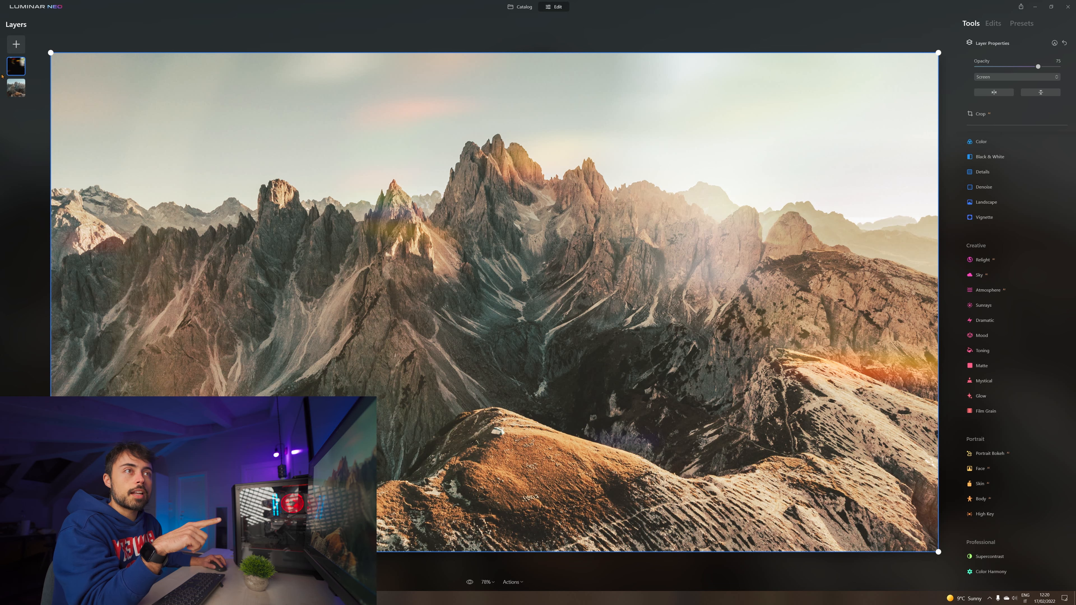
# Try a shrunken YouTube logo layer in the upper-left corner of the mountain photo and remove that layer.
pyautogui.click(16, 45)
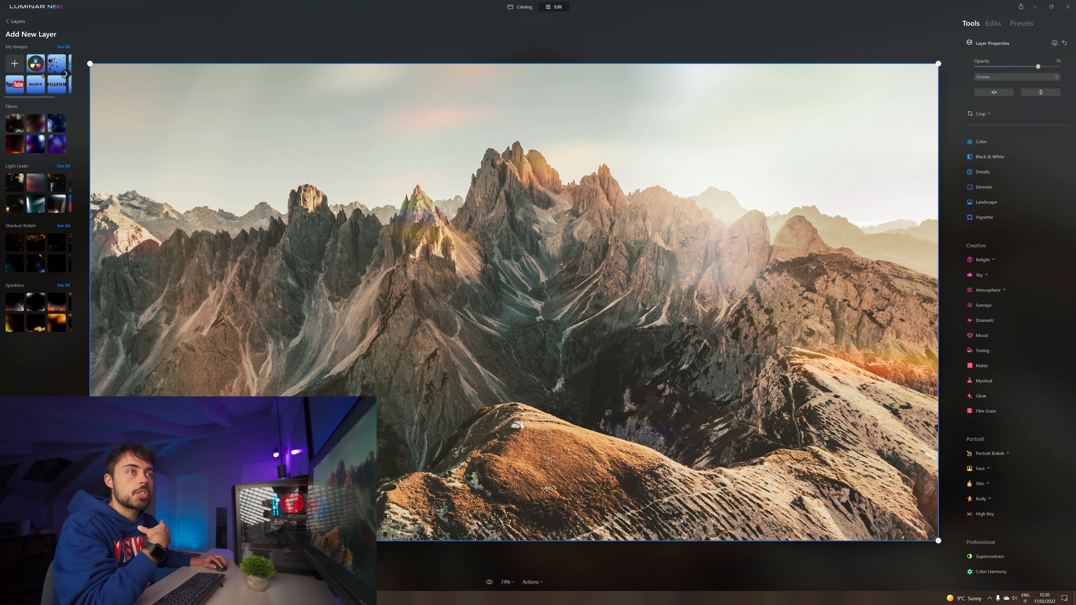
pyautogui.click(14, 86)
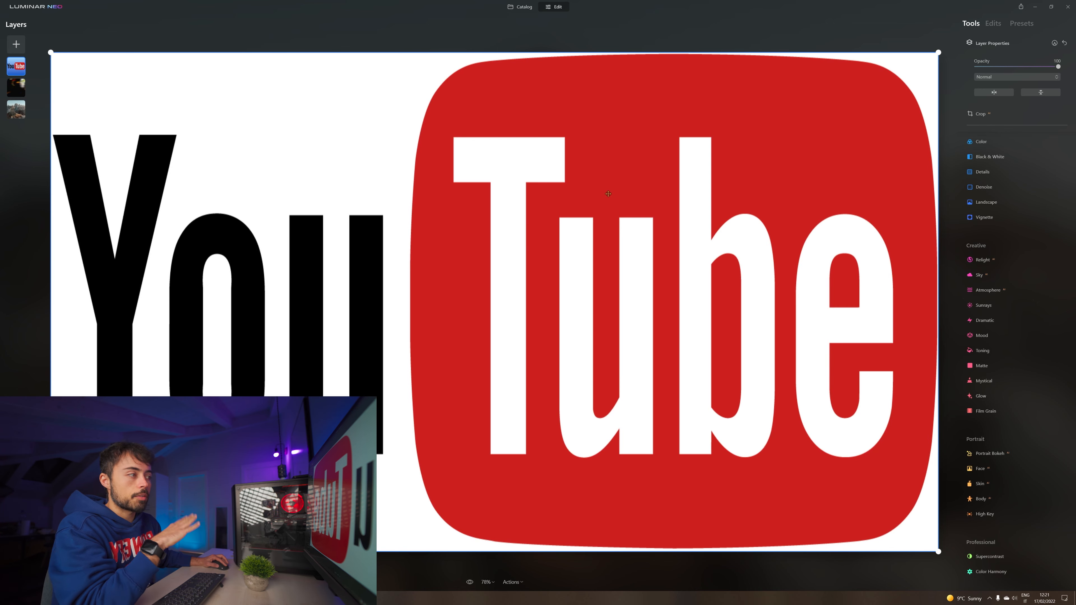
pyautogui.moveTo(938, 550); pyautogui.dragTo(445, 311)
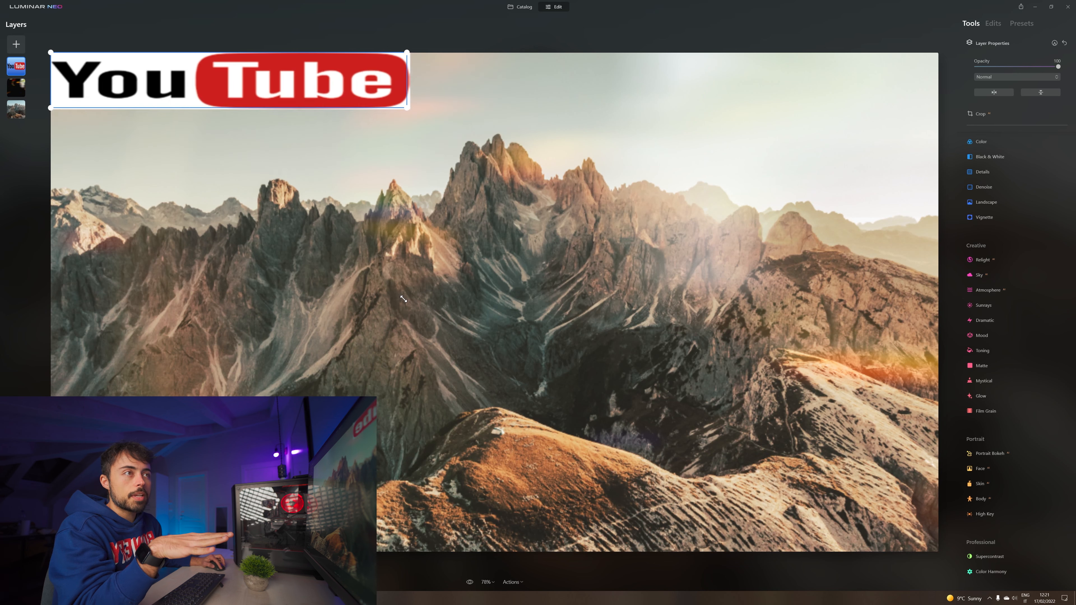
pyautogui.moveTo(297, 86); pyautogui.dragTo(446, 180)
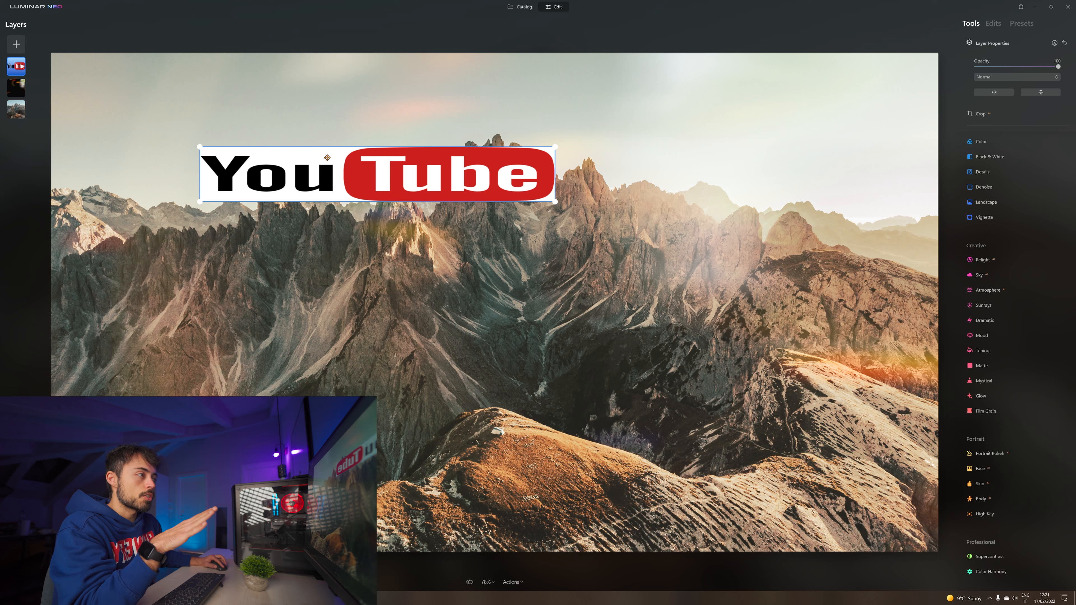
pyautogui.moveTo(363, 171); pyautogui.dragTo(272, 102)
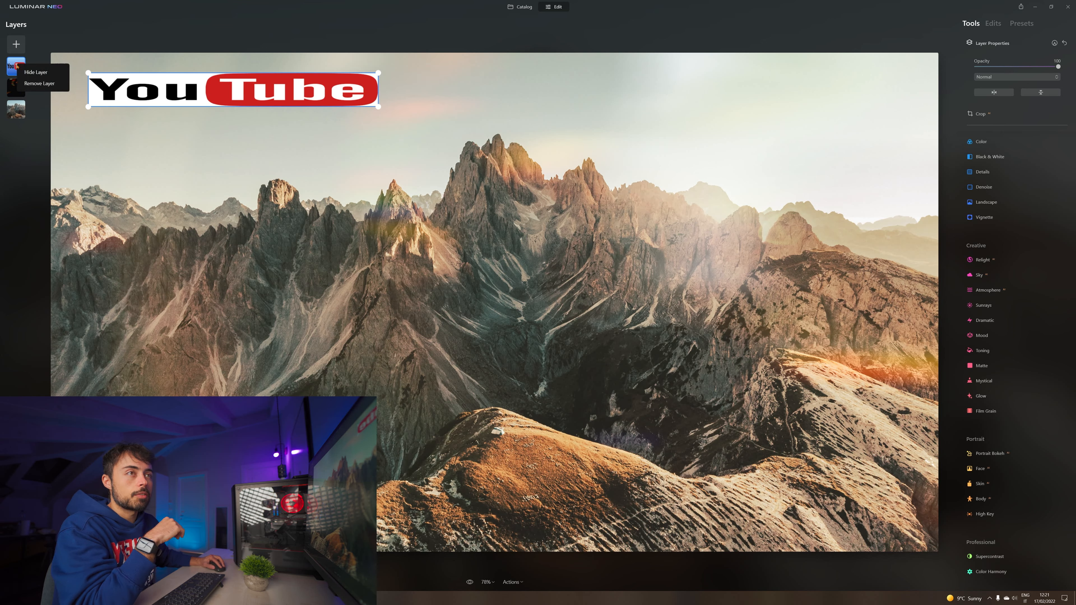
pyautogui.press('Delete')
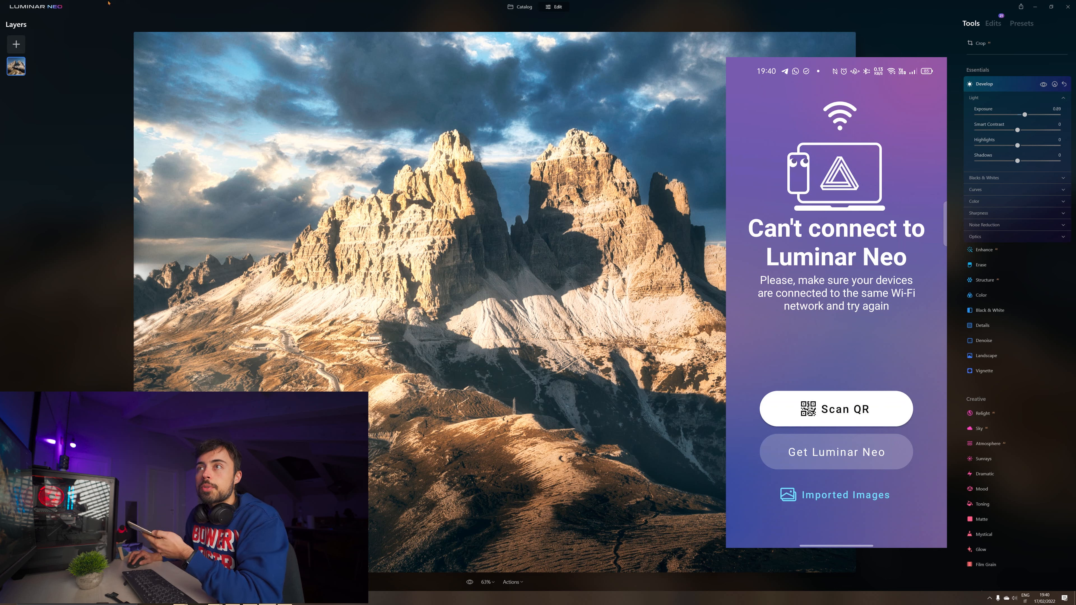
# Share the edited mountain photo with the Luminar Share phone app and set the Develop Exposure to 0.48.
pyautogui.click(41, 9)
pyautogui.moveTo(25, 20)
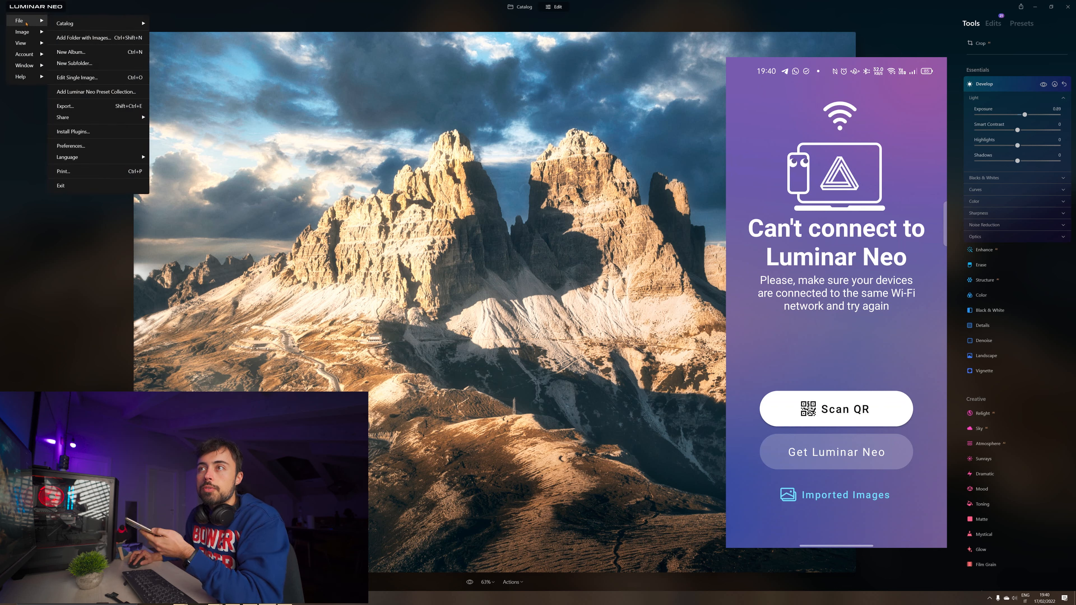
pyautogui.moveTo(108, 117)
pyautogui.click(172, 129)
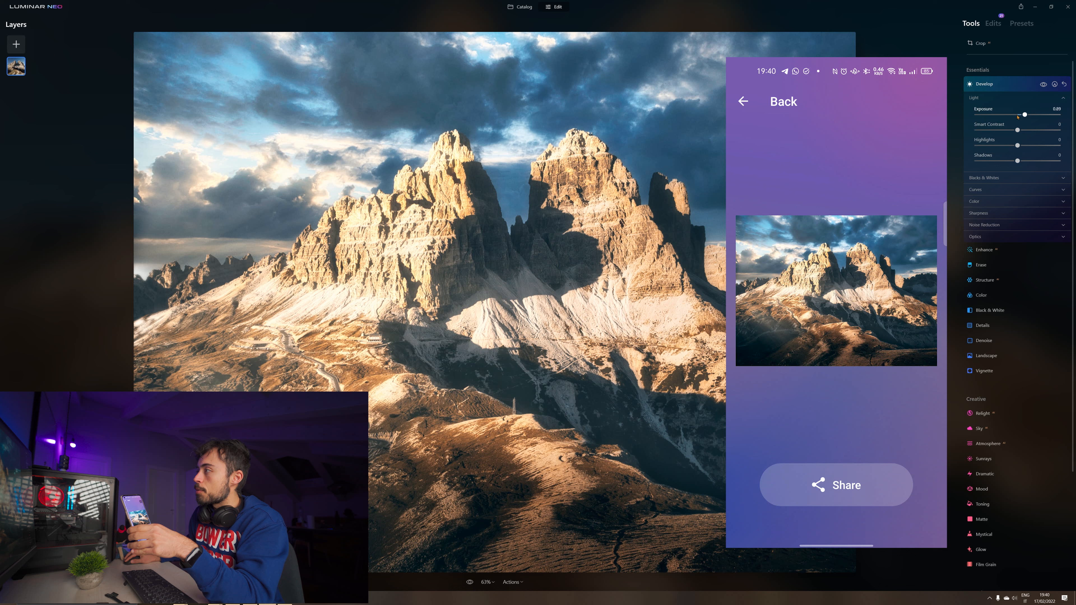
pyautogui.moveTo(1024, 114); pyautogui.dragTo(1011, 120)
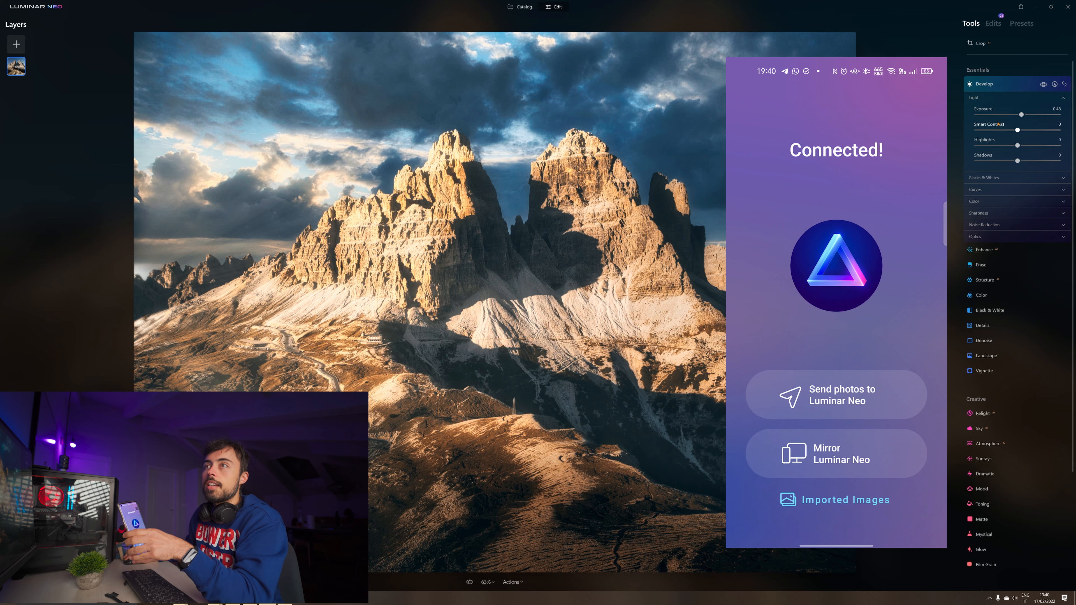
# Open the coffee cup photo from the Luminar Share folder in the catalog to view the images sent from the phone.
pyautogui.click(525, 7)
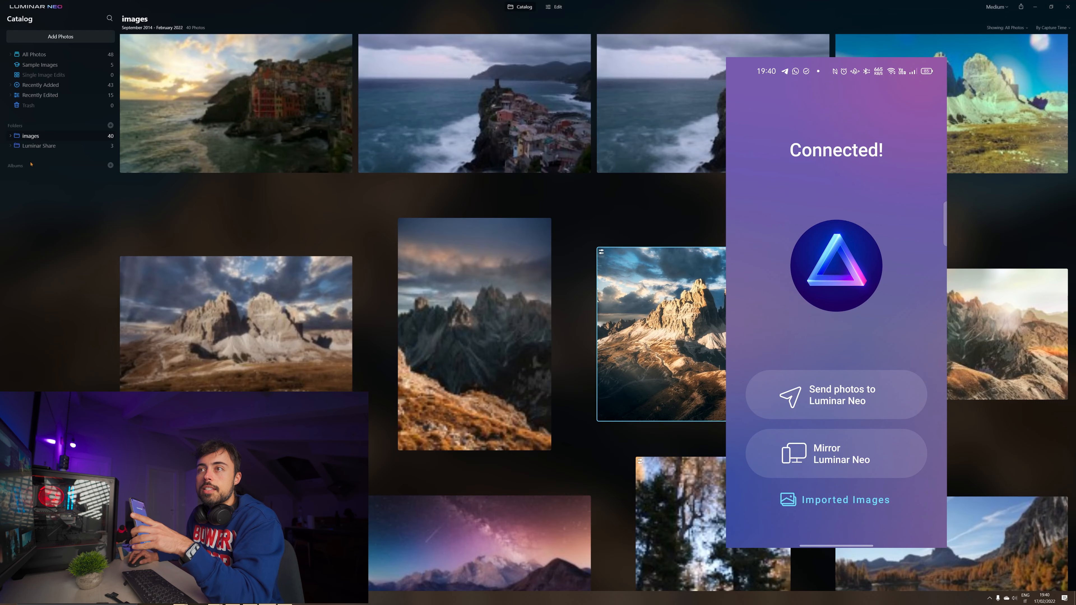
pyautogui.click(46, 146)
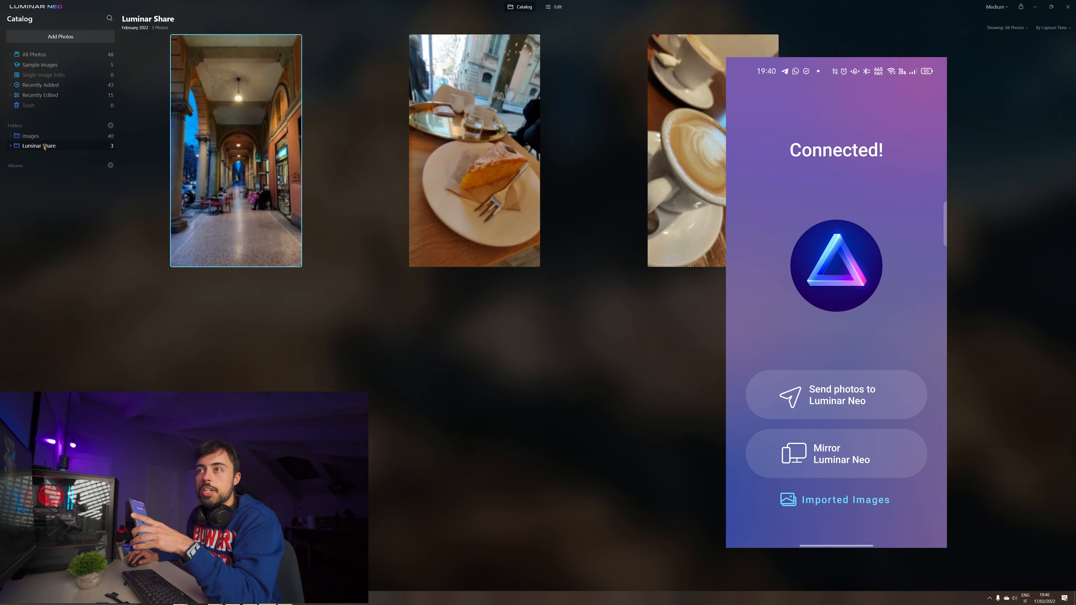
pyautogui.doubleClick(719, 156)
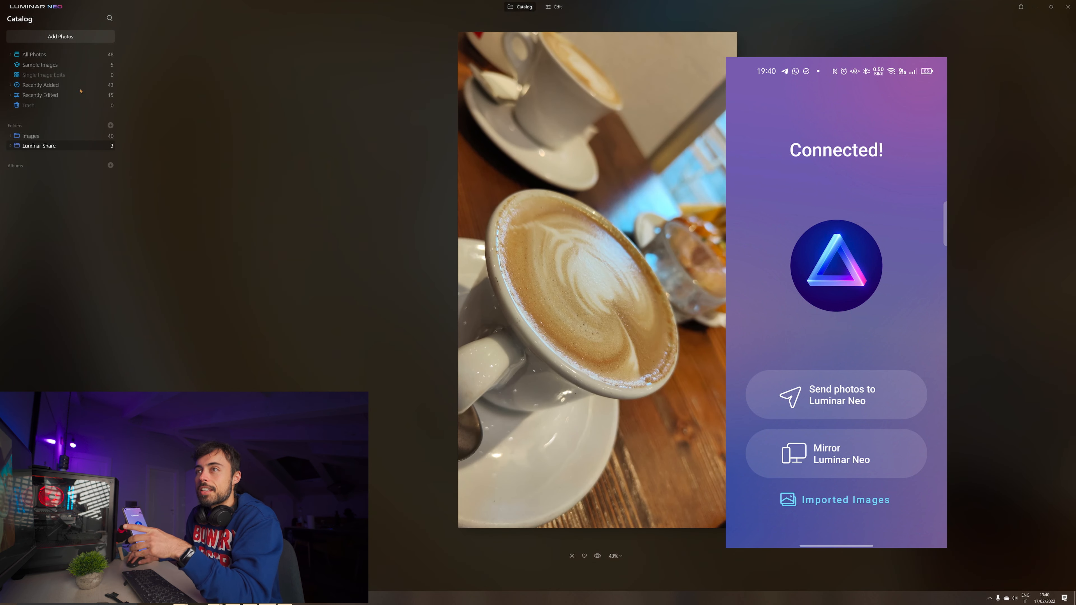
# Open the sunset photo of the cliffside coastal village from the images folder in the catalog.
pyautogui.click(31, 137)
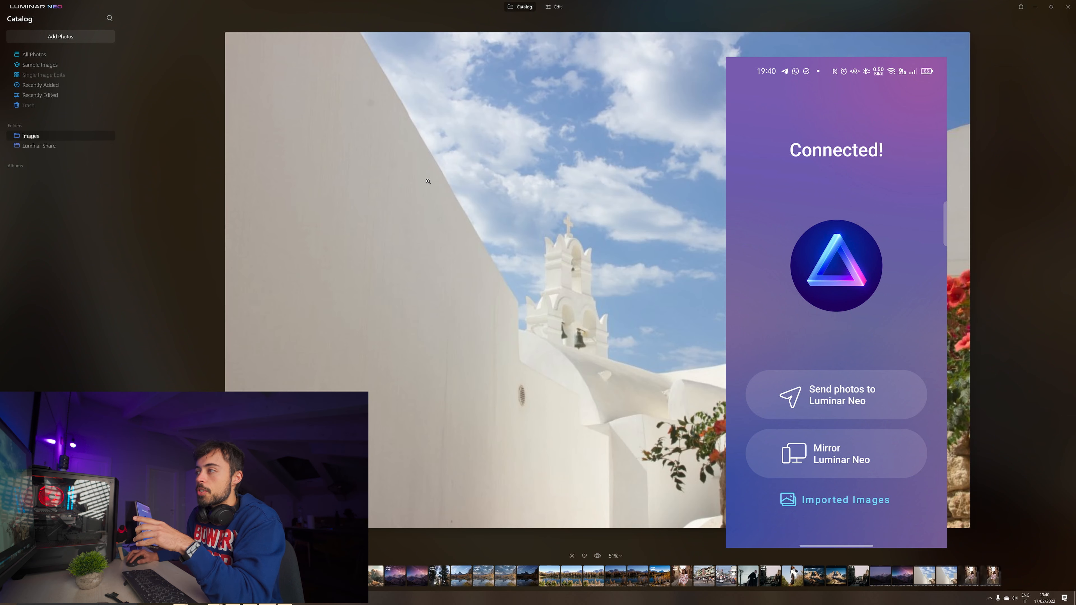
pyautogui.click(520, 6)
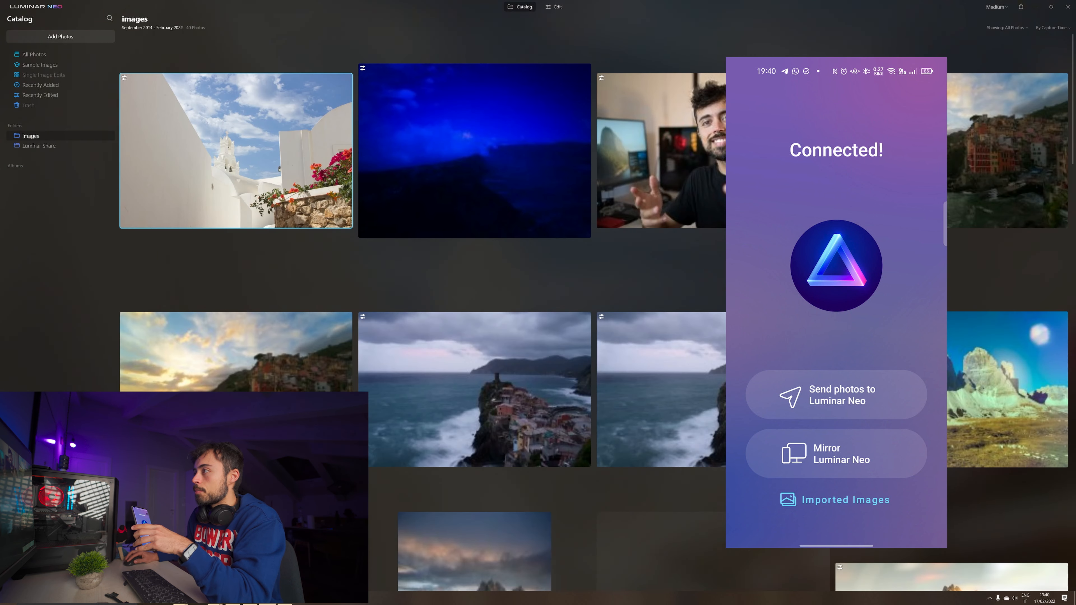
pyautogui.doubleClick(973, 203)
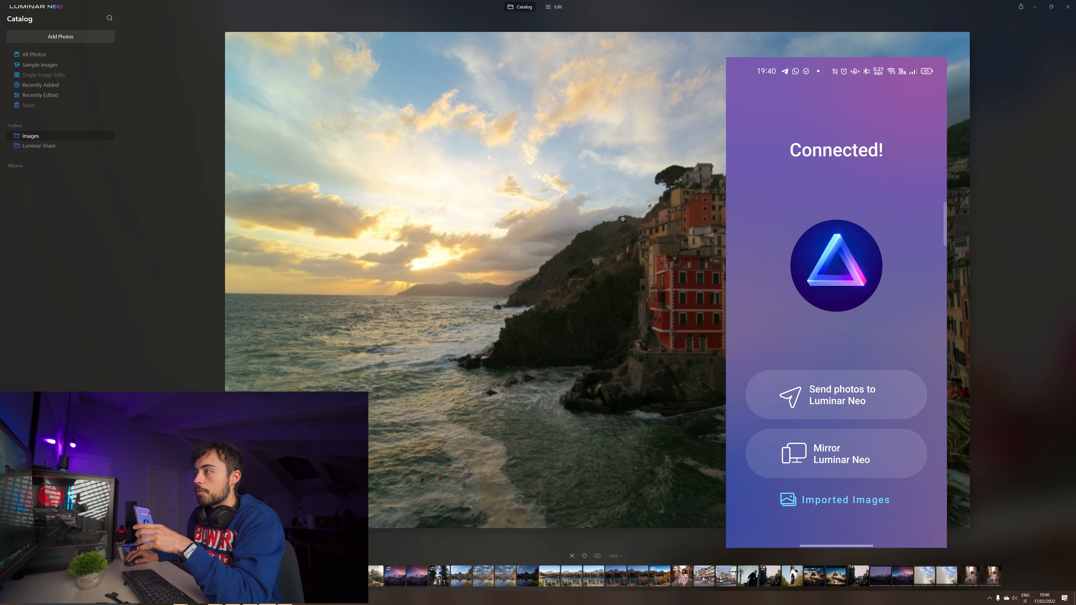
# Share the coastal village sunset photo with the phone through Luminar Share.
pyautogui.rightClick(623, 219)
pyautogui.click(33, 7)
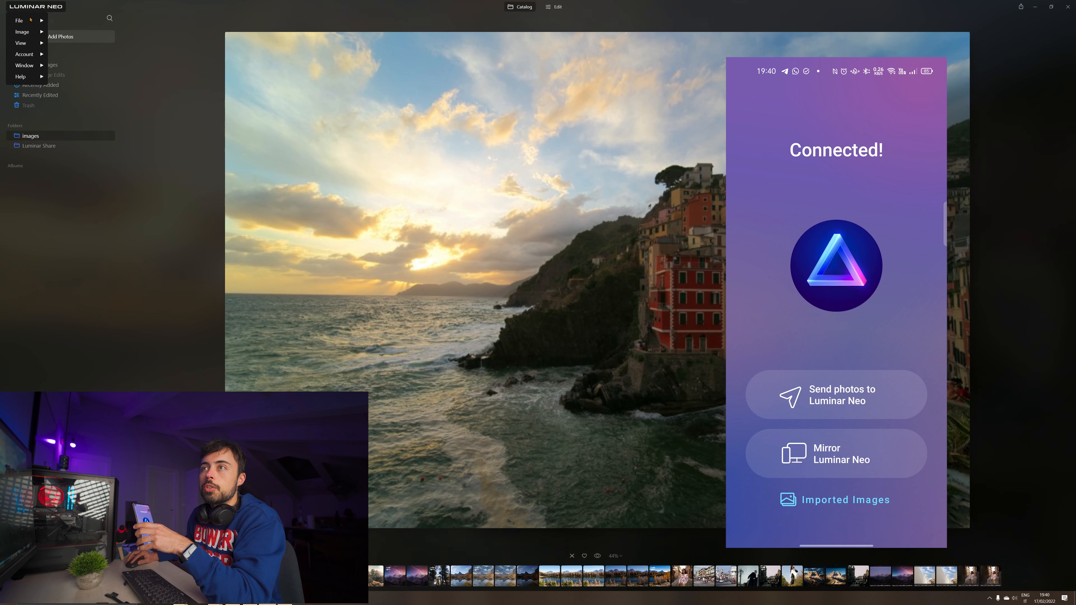
pyautogui.moveTo(30, 20)
pyautogui.moveTo(143, 119)
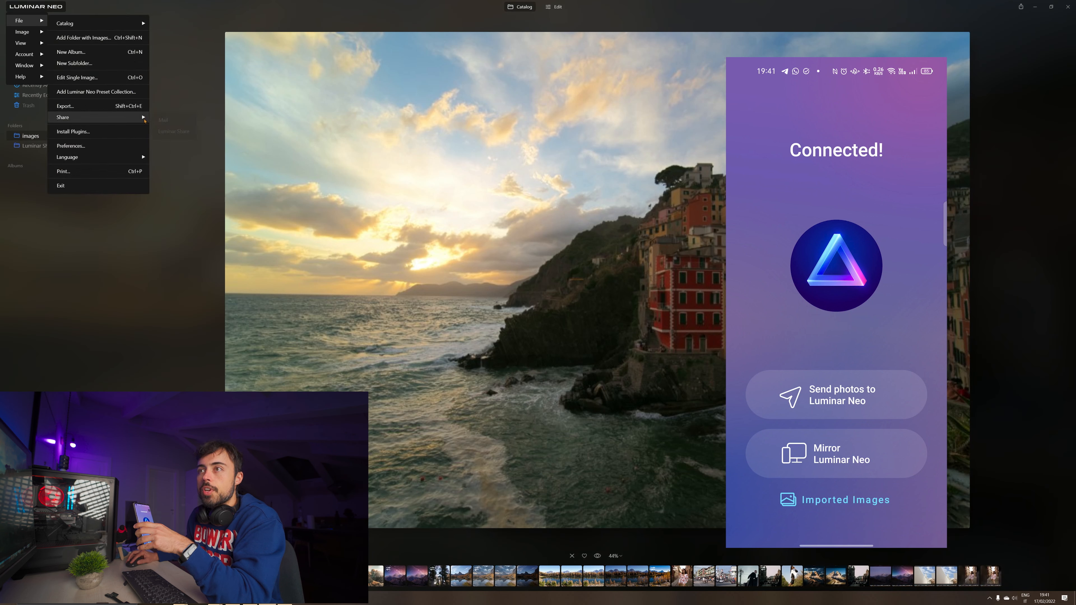
pyautogui.click(170, 133)
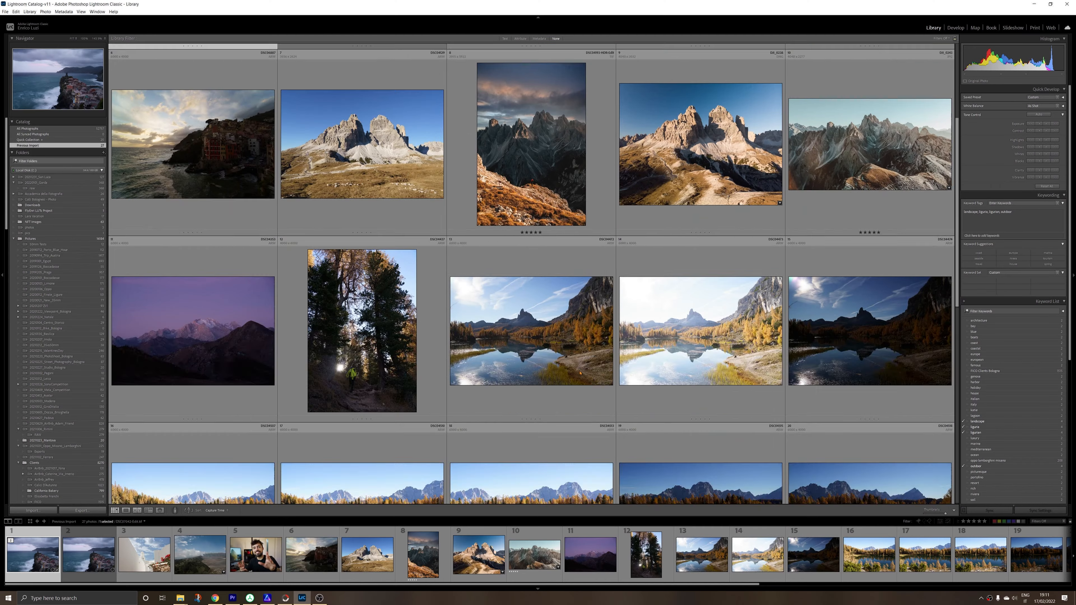
pyautogui.scroll(-5, 534, 297)
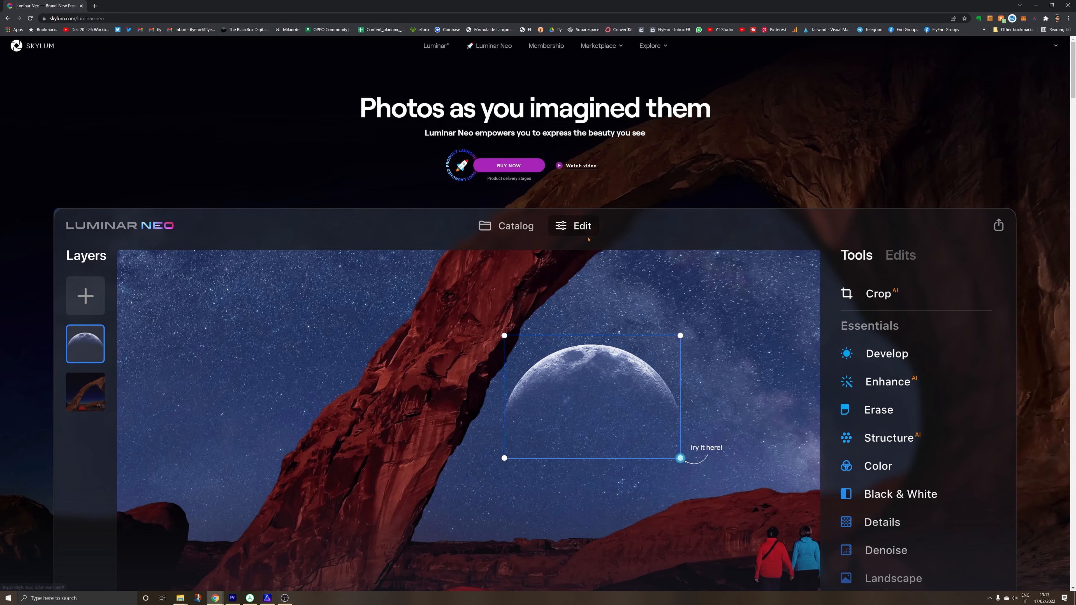
# Switch to the browser and review the feature sections on Skylum's Luminar Neo product page, including background removal, powerline removal and sky replacement.
pyautogui.scroll(-10, 612, 271)
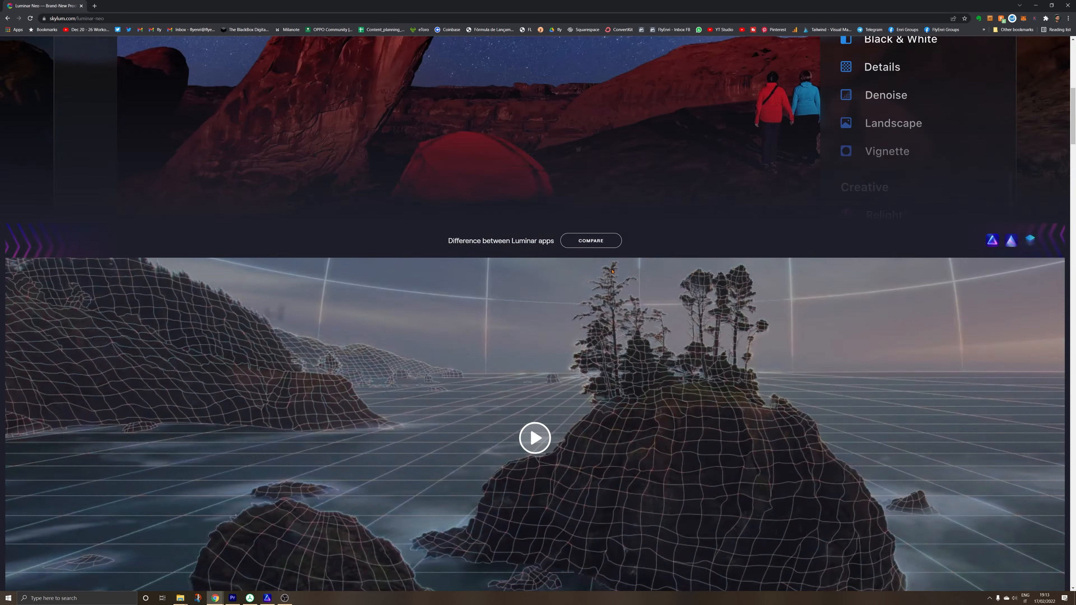
pyautogui.scroll(-10, 611, 271)
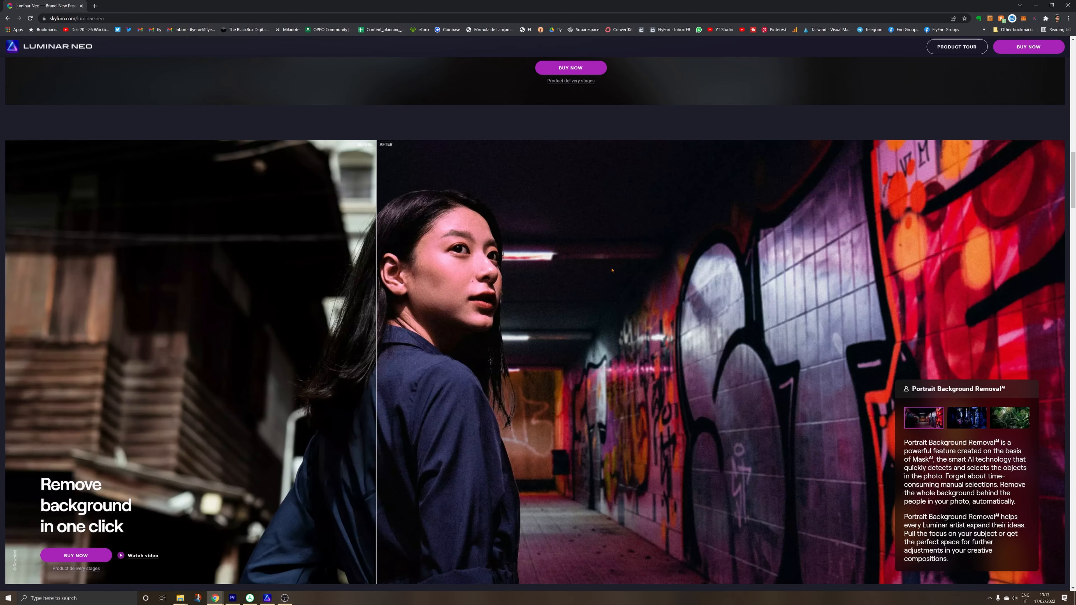
pyautogui.scroll(-10, 611, 271)
pyautogui.scroll(-6, 611, 275)
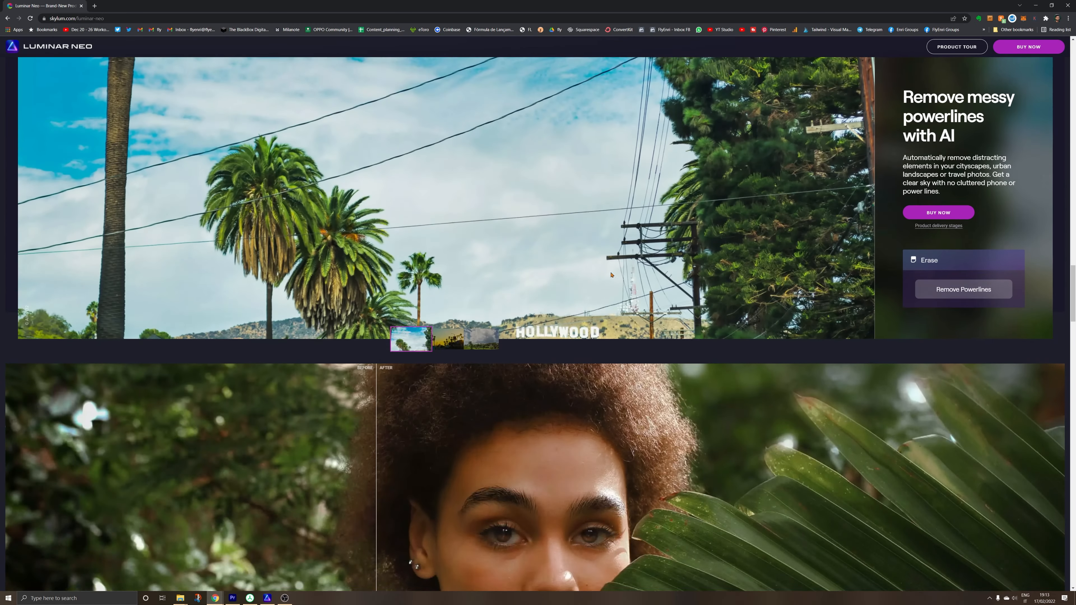
pyautogui.scroll(-14, 612, 276)
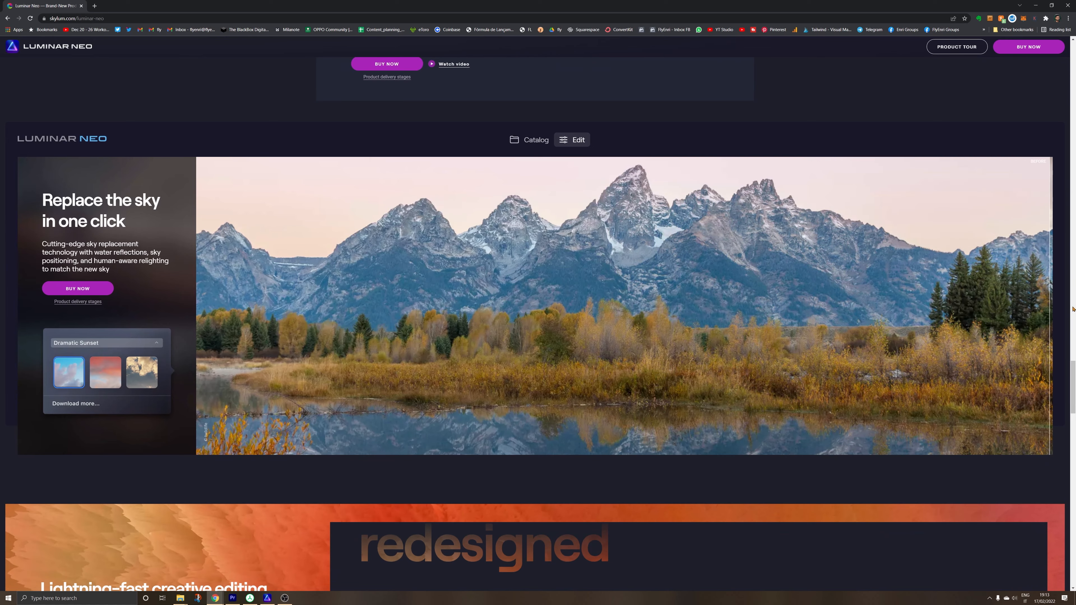
pyautogui.scroll(-10, 1074, 373)
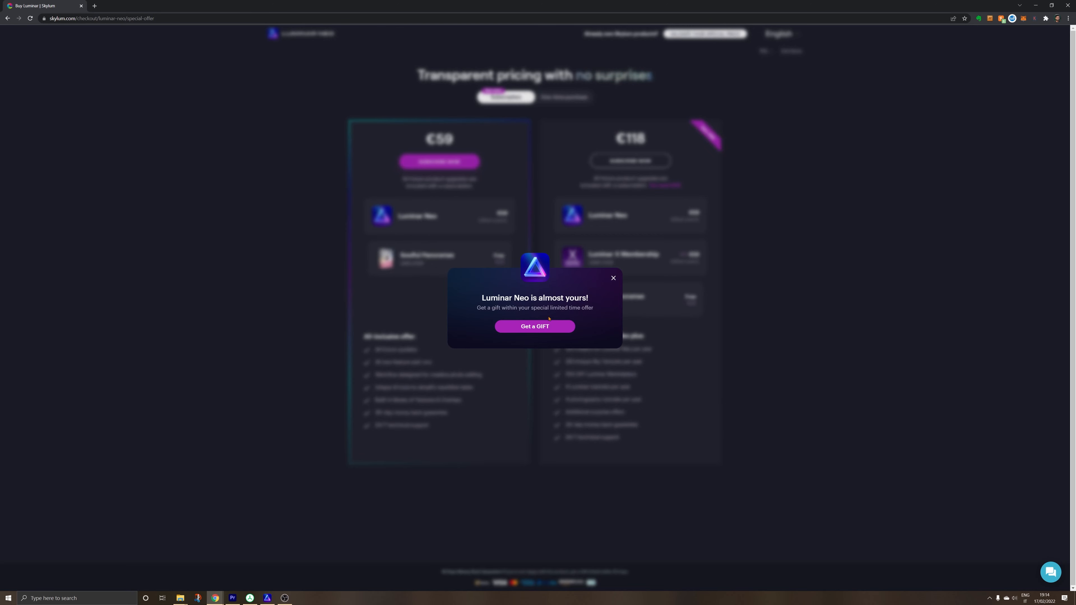
# Accept the gift offer on the Luminar Neo checkout page and view the one-time purchase pricing.
pyautogui.click(540, 329)
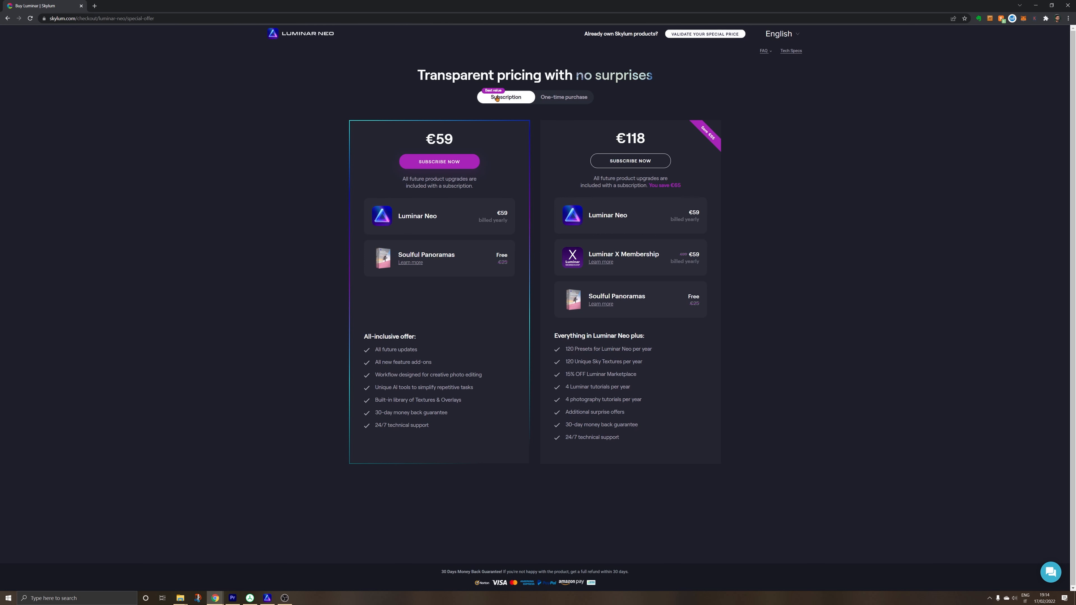
pyautogui.click(566, 101)
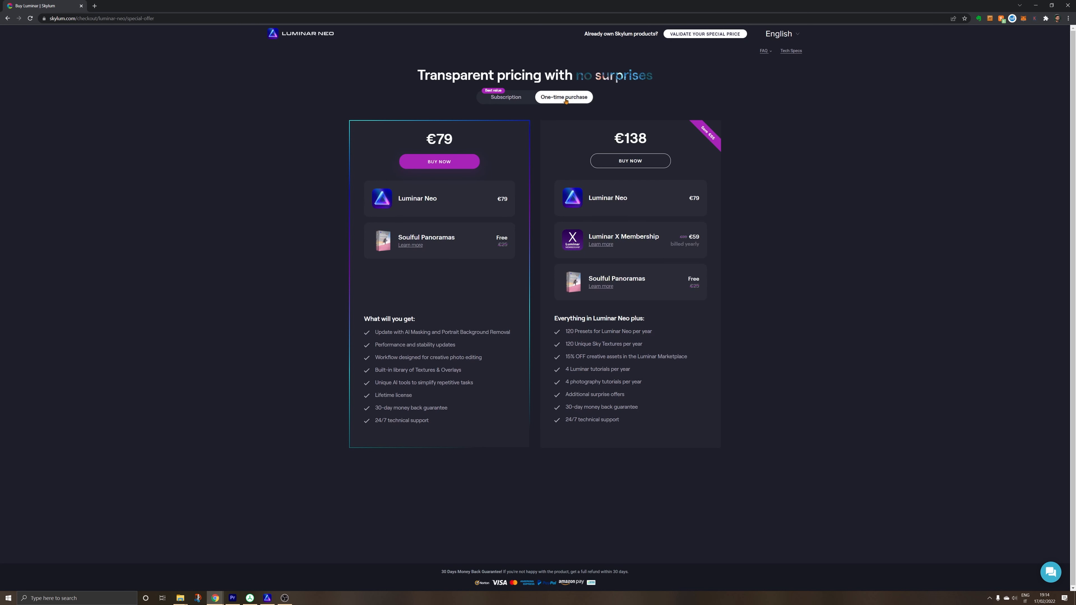